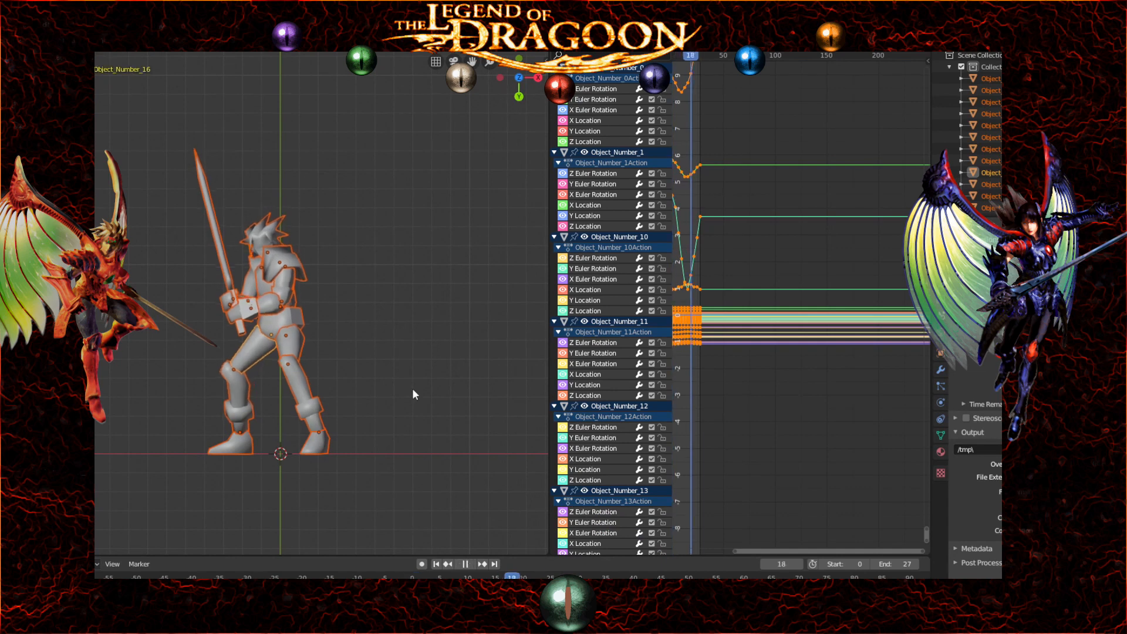
Step: Stop the animation playback and display the character with flat lighting and vertex colors in the viewport
key(Escape)
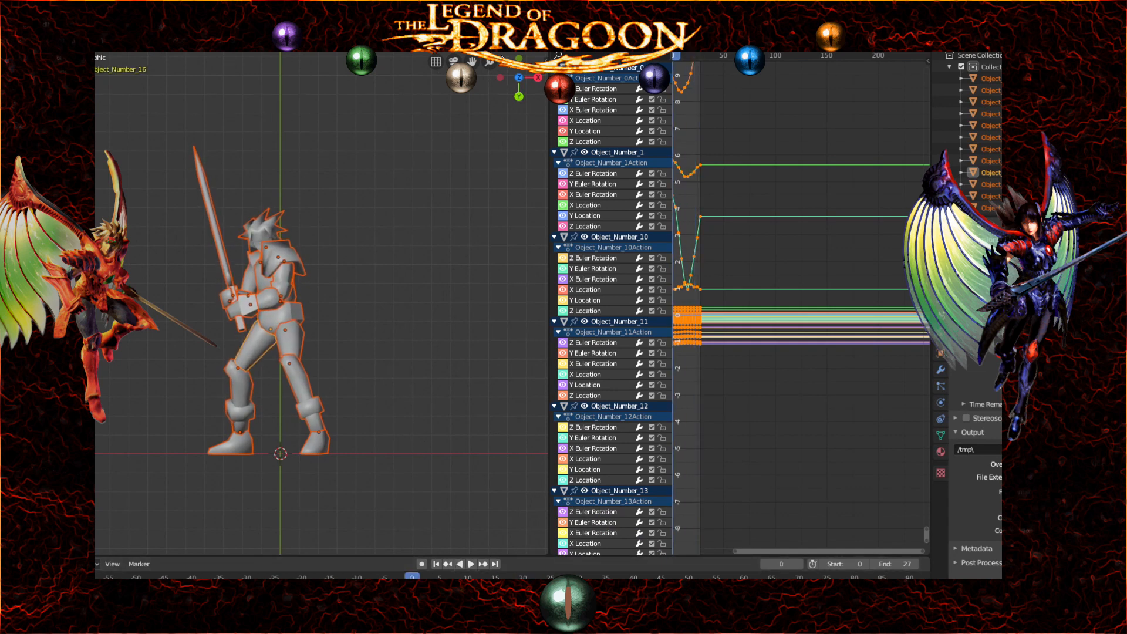
click(546, 58)
click(569, 97)
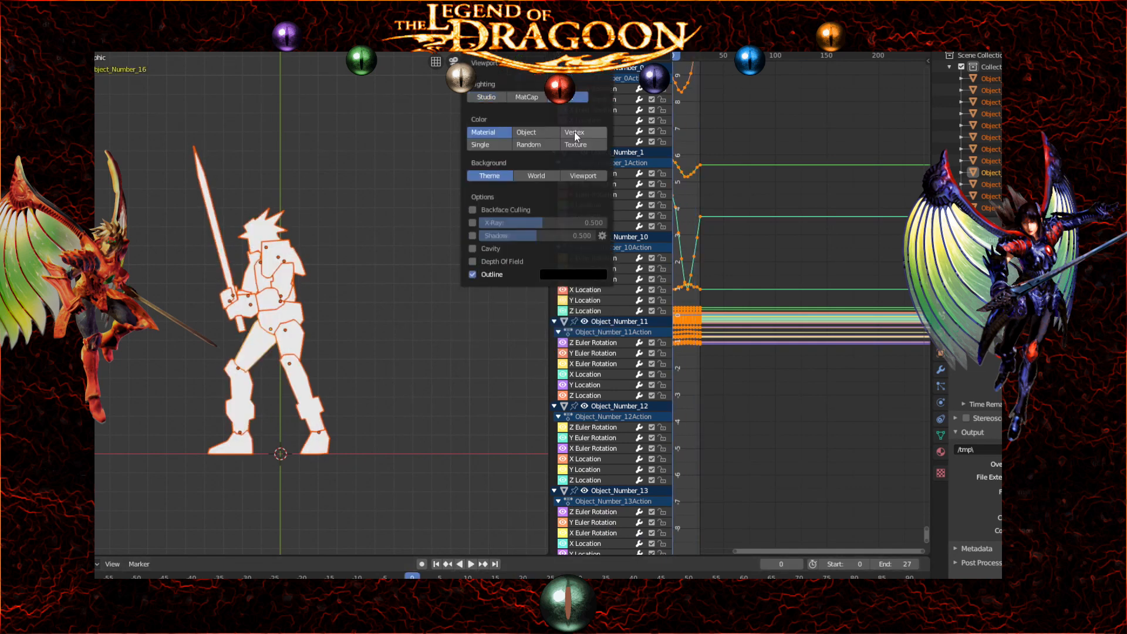
click(575, 134)
mouse_move(330, 200)
middle_down()
mouse_move(259, 297)
mouse_move(129, 351)
mouse_move(247, 343)
mouse_move(367, 317)
mouse_move(121, 357)
mouse_move(302, 337)
mouse_move(297, 317)
mouse_move(280, 322)
middle_up()
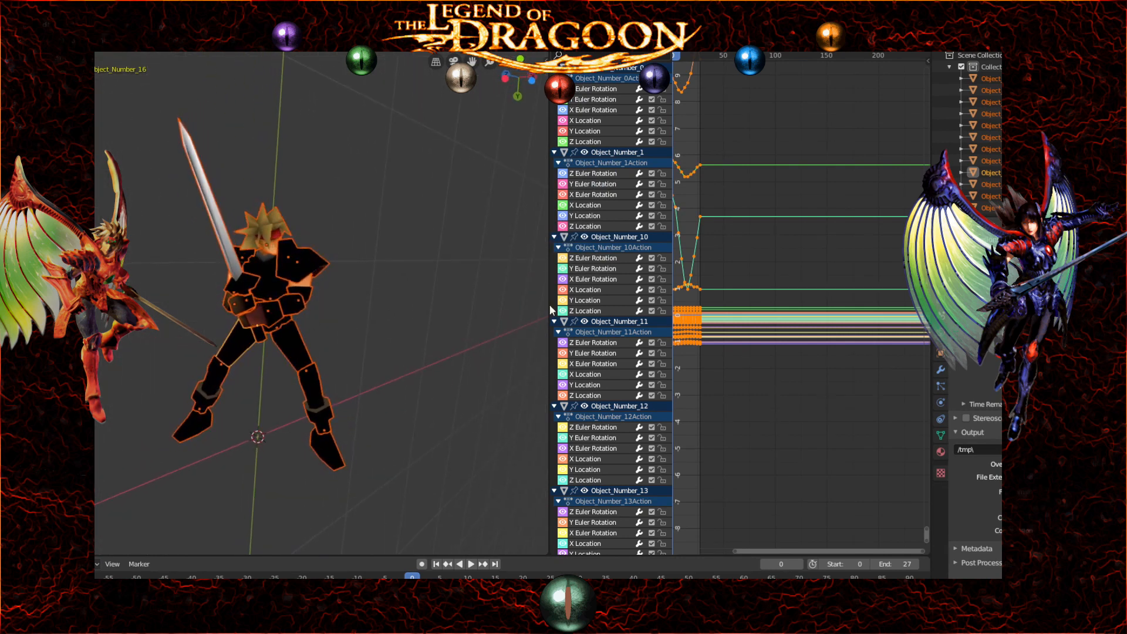
Step: Split the graph editor into two stacked areas and widen them toward the 3D viewport
right_click(557, 306)
click(499, 311)
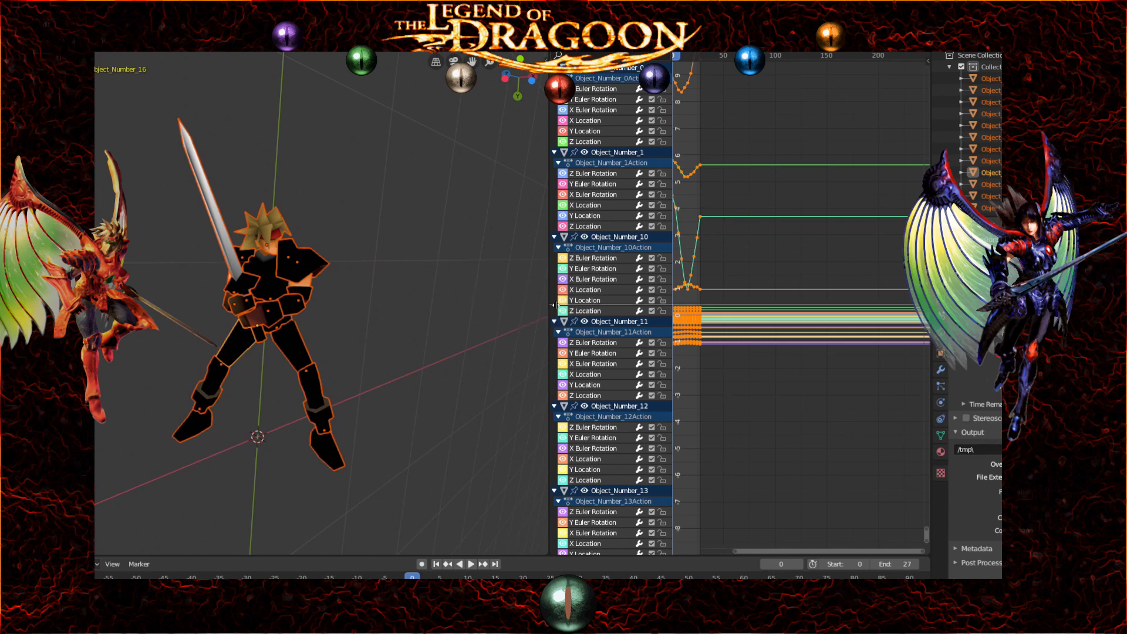
click(648, 308)
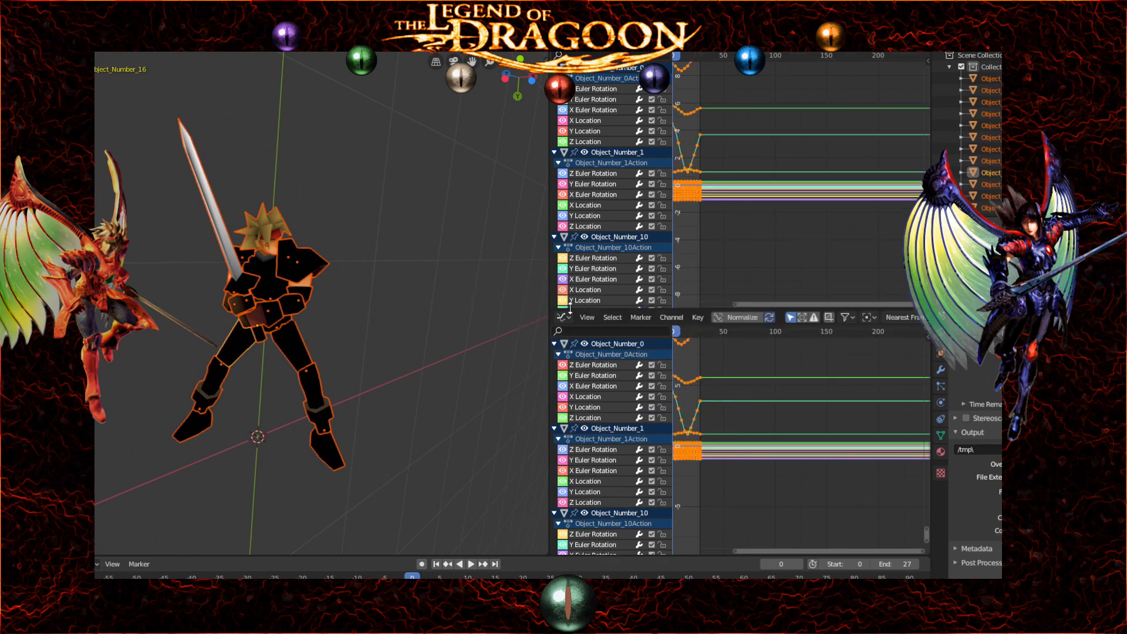
drag(570, 308, 508, 281)
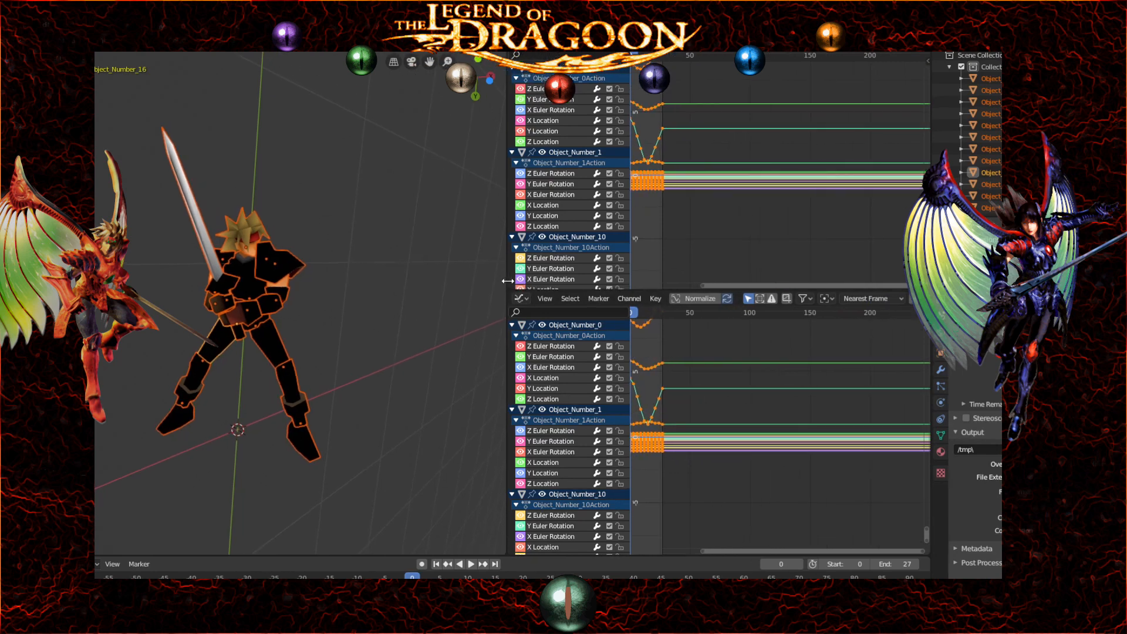
Step: Turn the upper split area into a UV Editor and the lower one into a Shader Editor without sidebar, and collapse the timeline
click(522, 41)
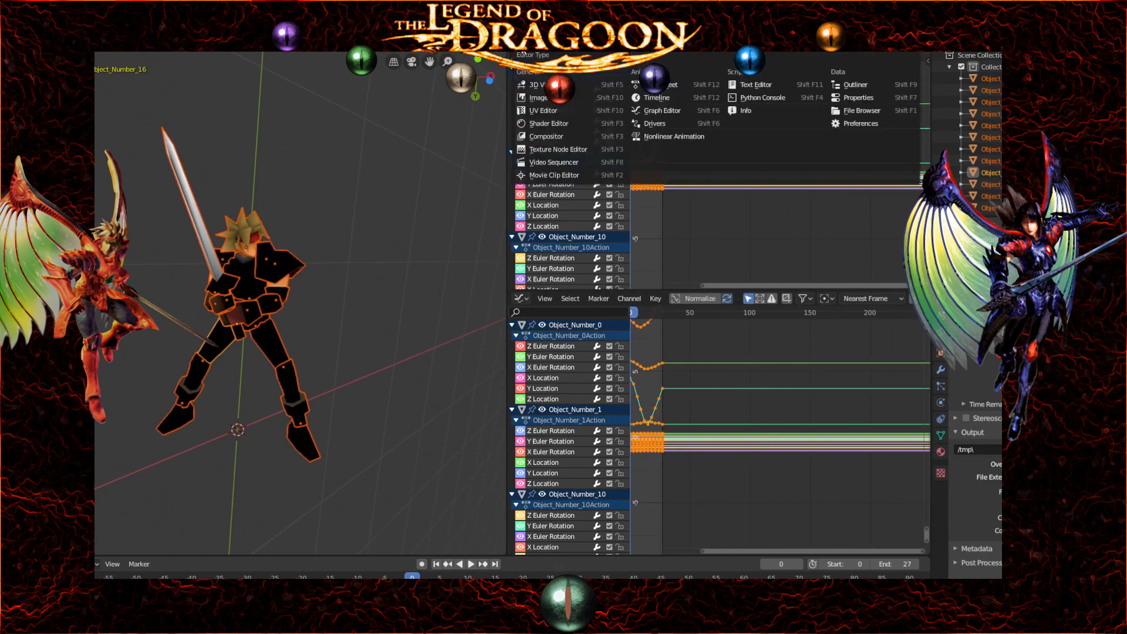
click(545, 110)
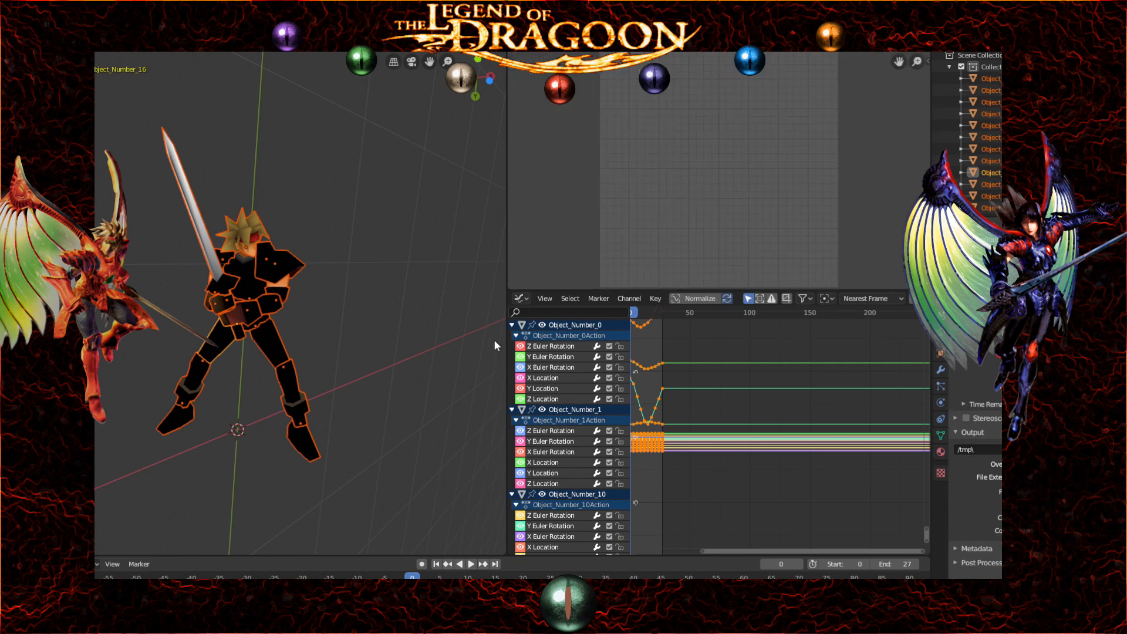
click(521, 299)
click(616, 382)
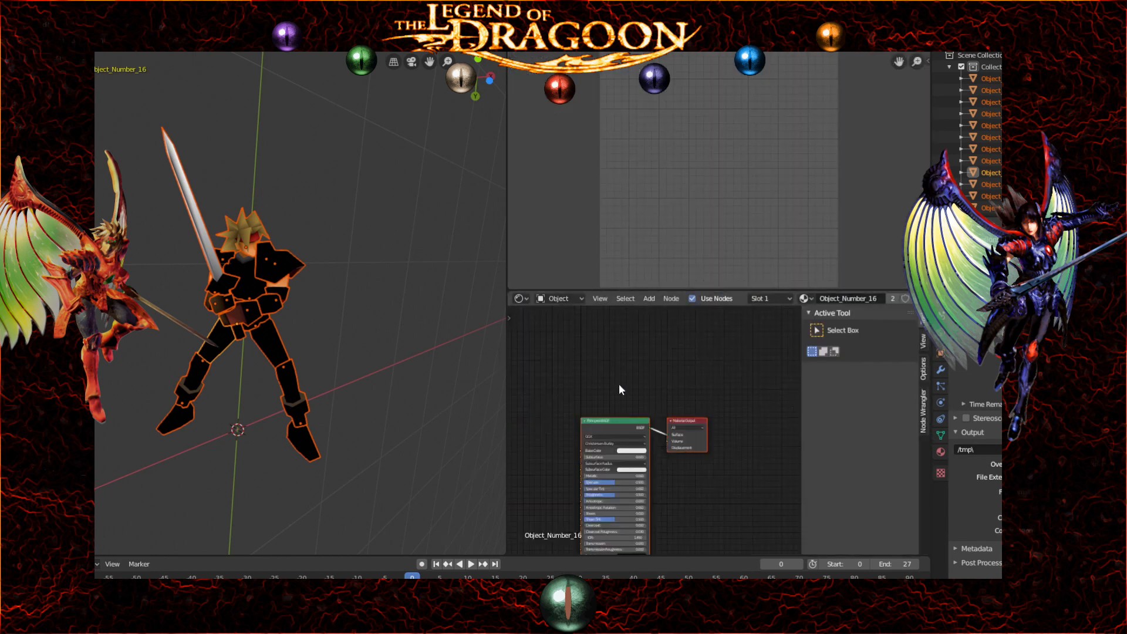
key(n)
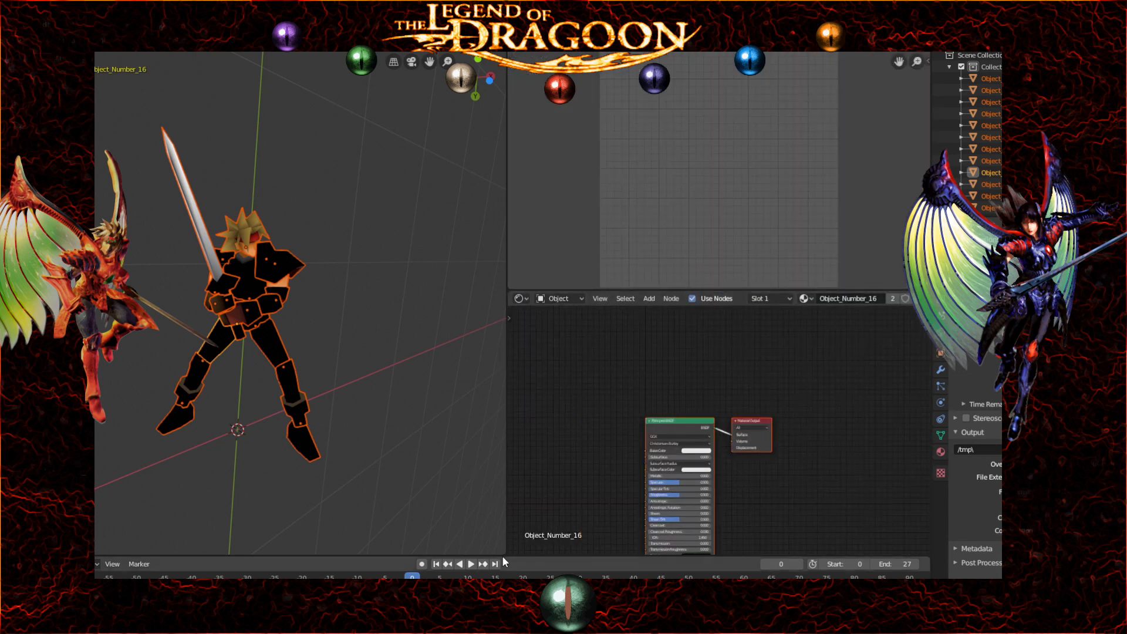
drag(488, 555, 488, 585)
Step: Examine the vertex-colored character, the shader nodes of Object_Number_16 and its material settings
middle_drag(273, 303, 309, 303)
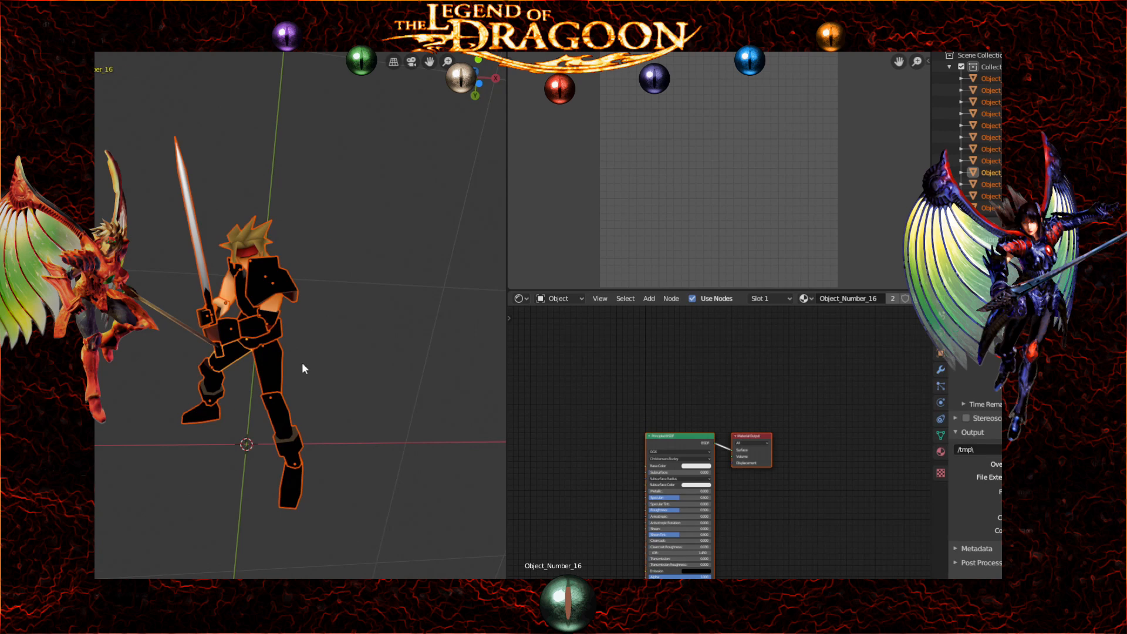
mouse_move(302, 362)
middle_down()
mouse_move(236, 379)
mouse_move(379, 339)
mouse_move(352, 332)
mouse_move(315, 347)
middle_up()
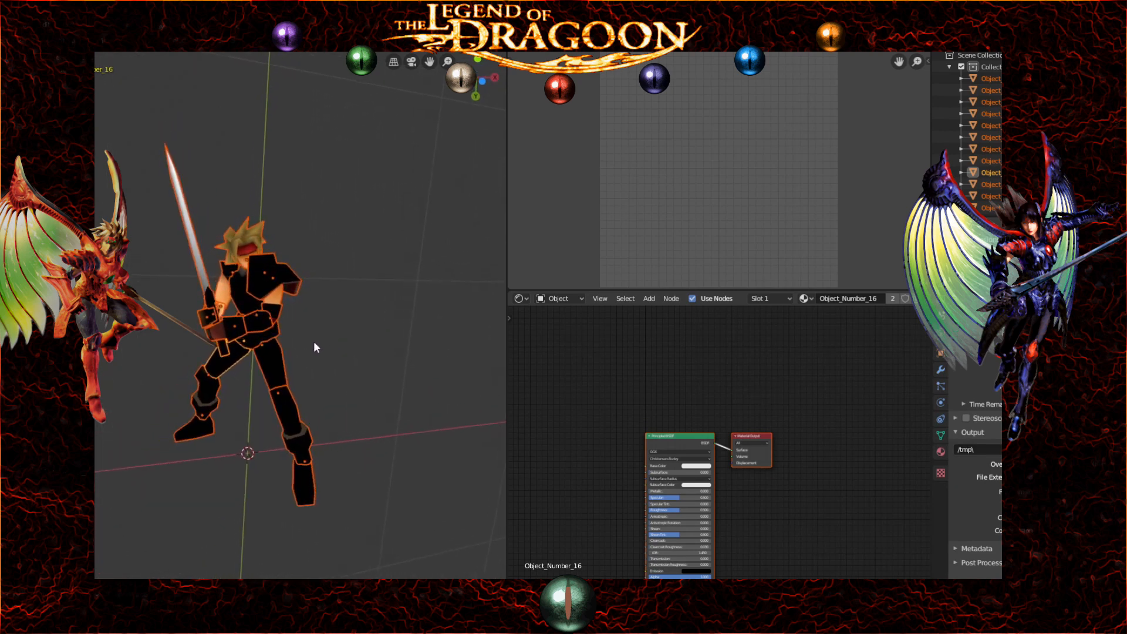
scroll(597, 453, up, 1)
middle_drag(597, 453, 660, 436)
scroll(660, 436, up, 1)
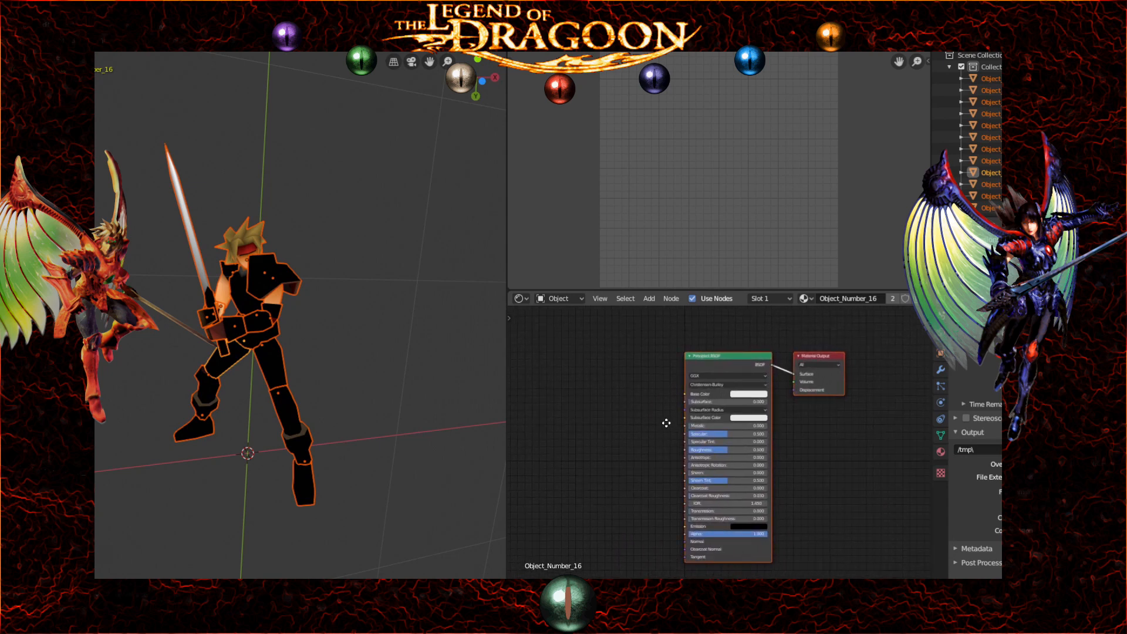
click(941, 451)
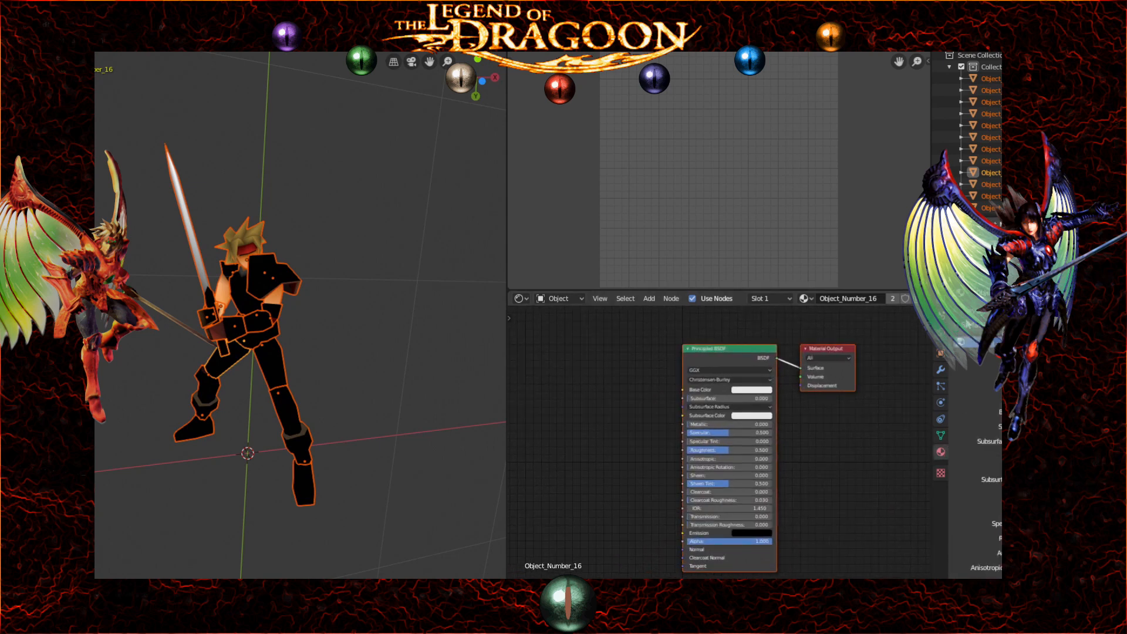
scroll(968, 326, down, 10)
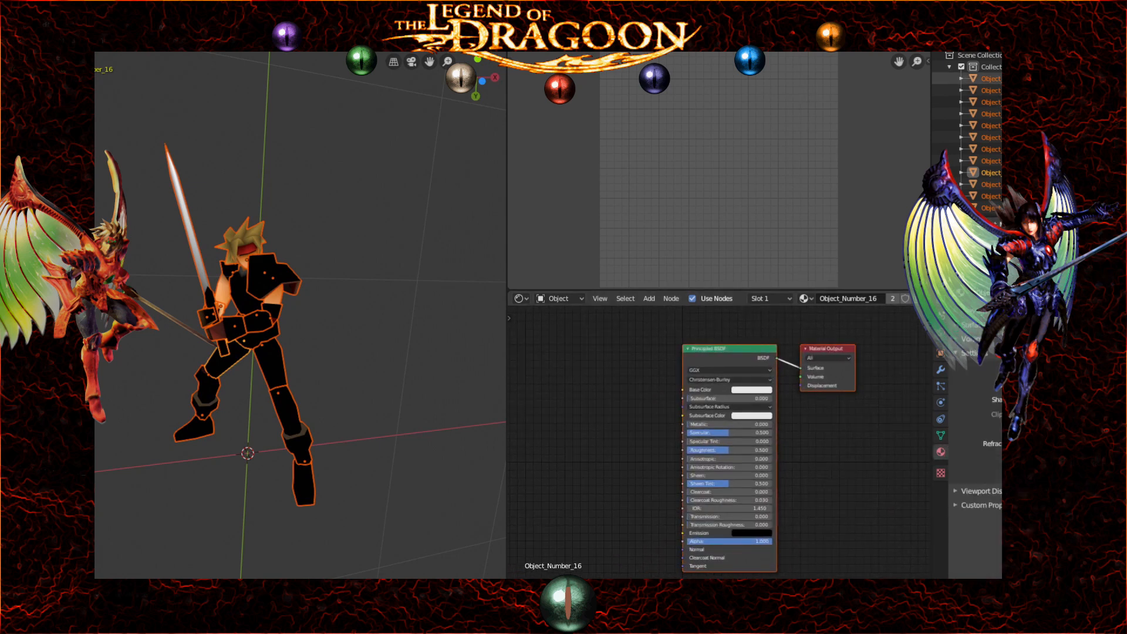
Step: Select Object_Number_0 and generate vertex color materials with the VertexColorMAT add-on
click(991, 78)
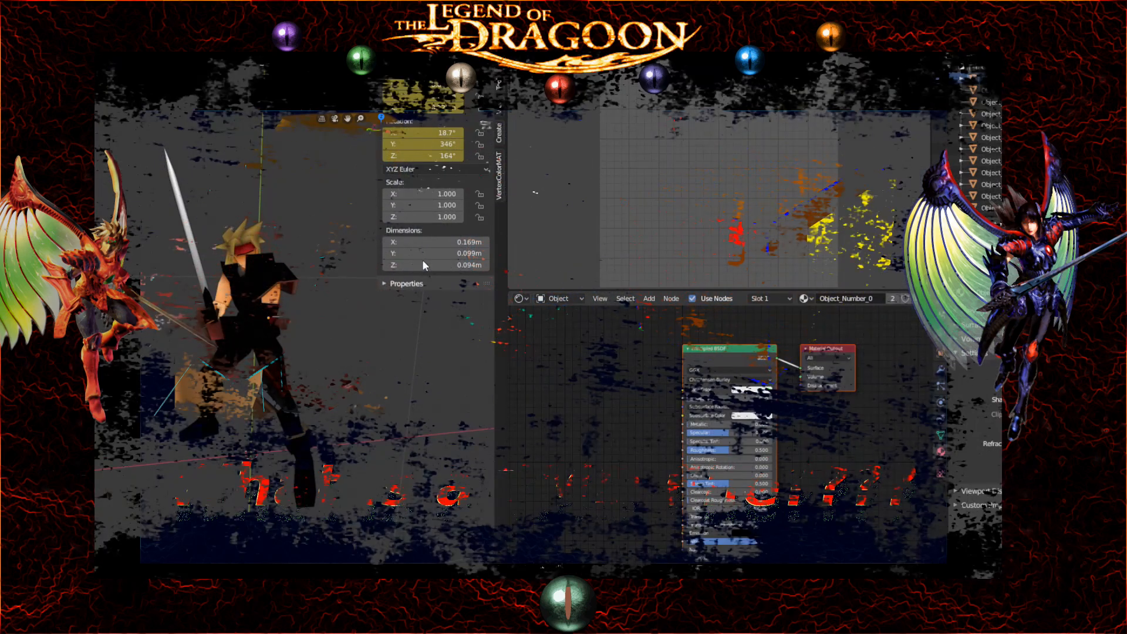
click(500, 182)
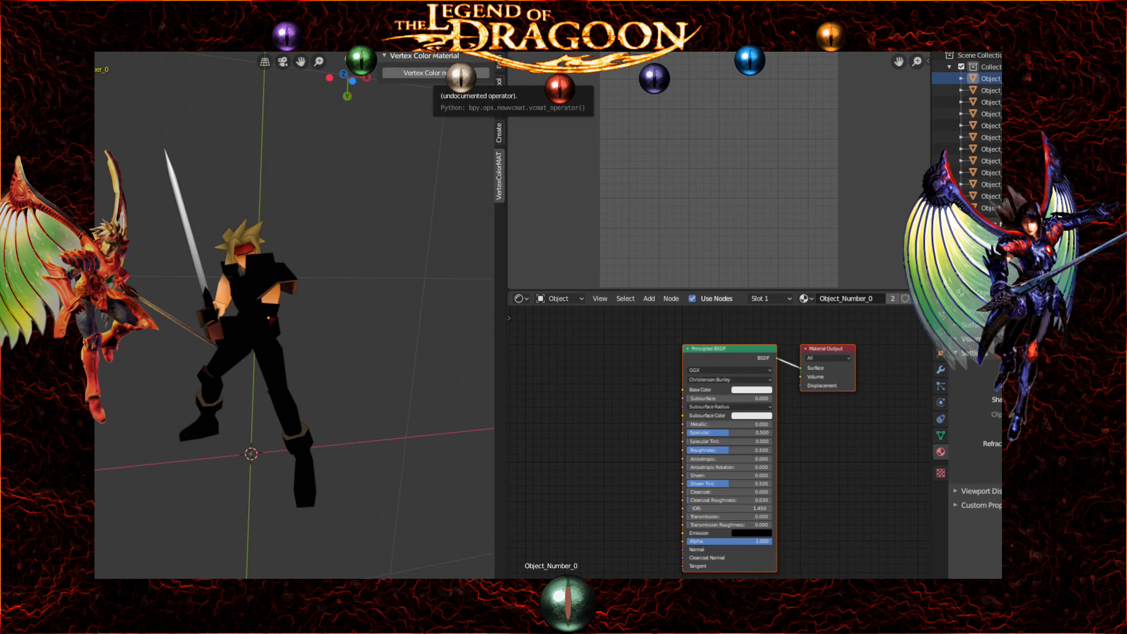
click(461, 73)
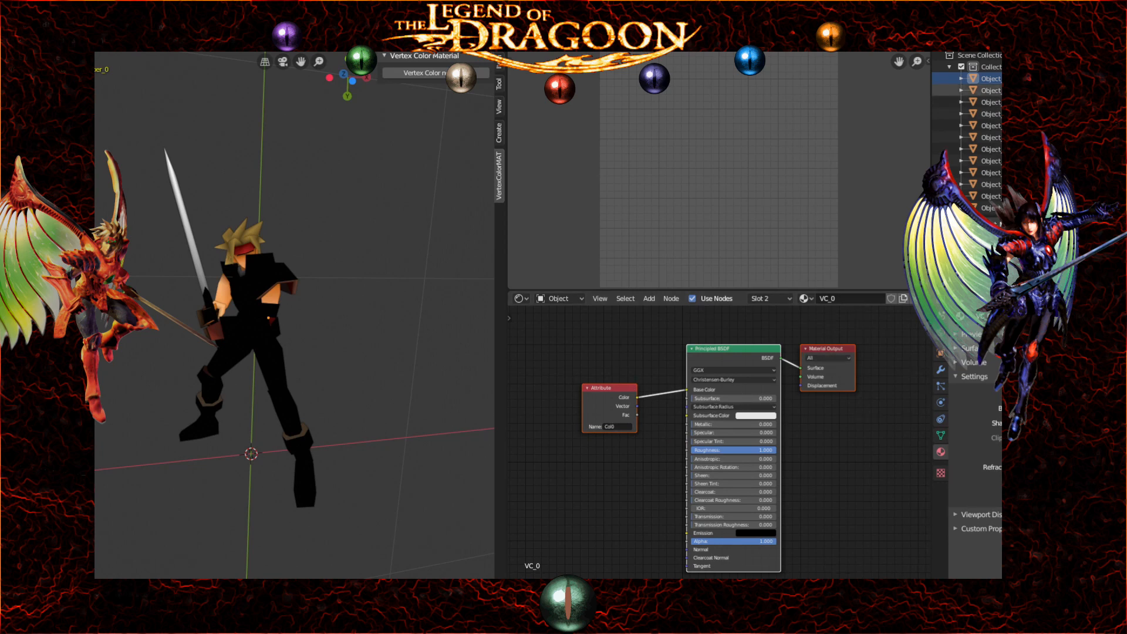
Step: Compare the vertex color material nodes of Object_Number_1 and Object_Number_0
click(991, 90)
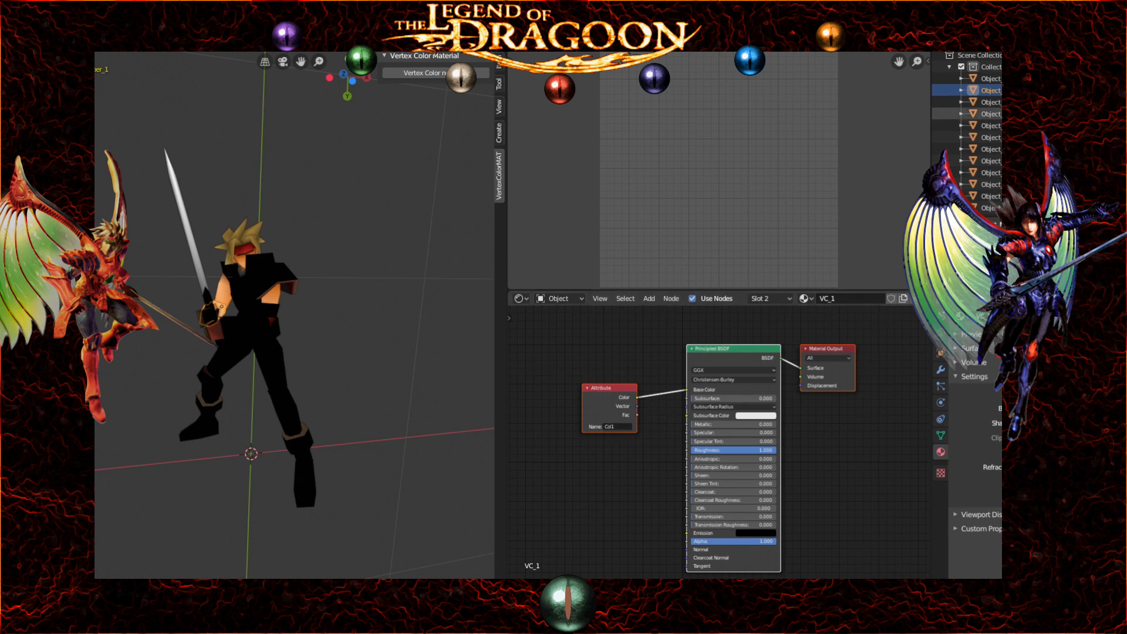
click(991, 78)
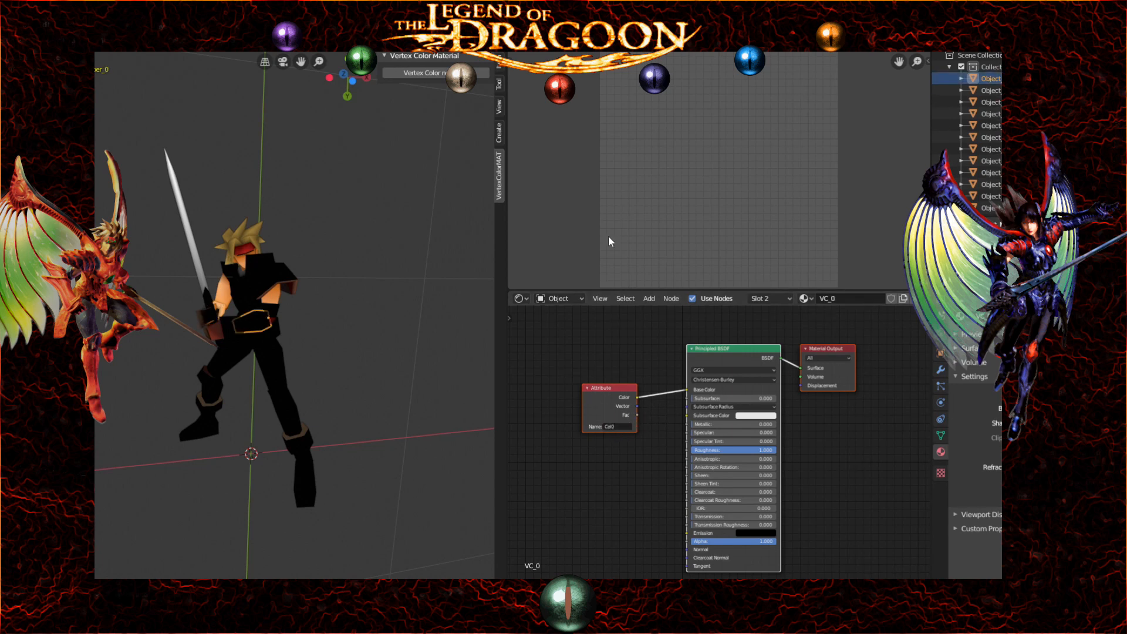
middle_drag(396, 304, 351, 329)
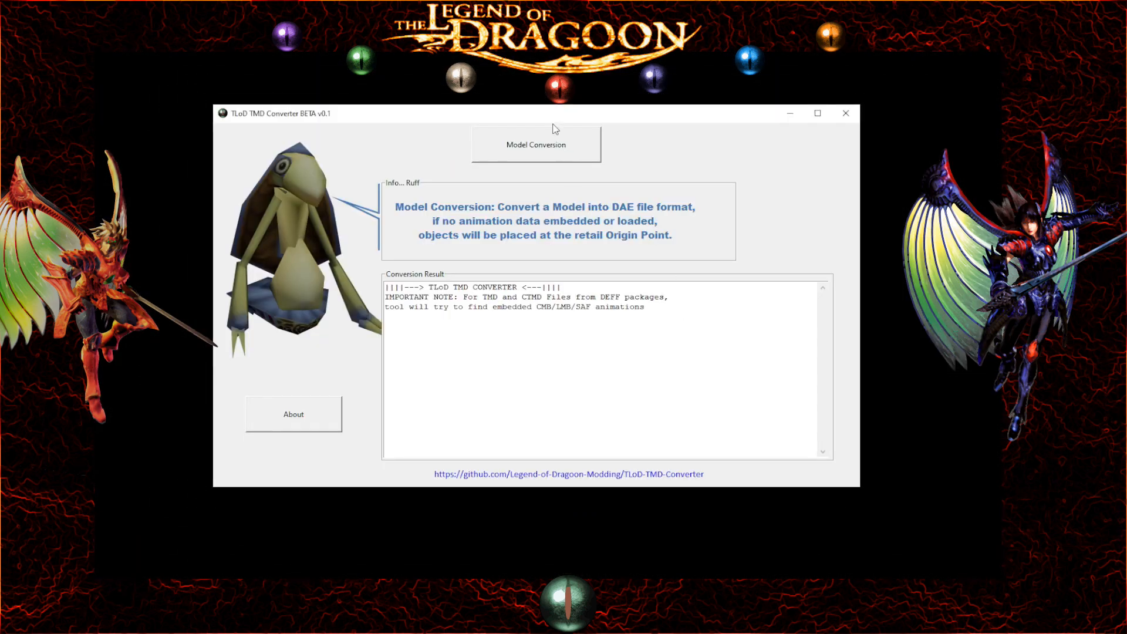
Step: Switch to the TLoD TMD Converter and load the dart file for model conversion
click(539, 159)
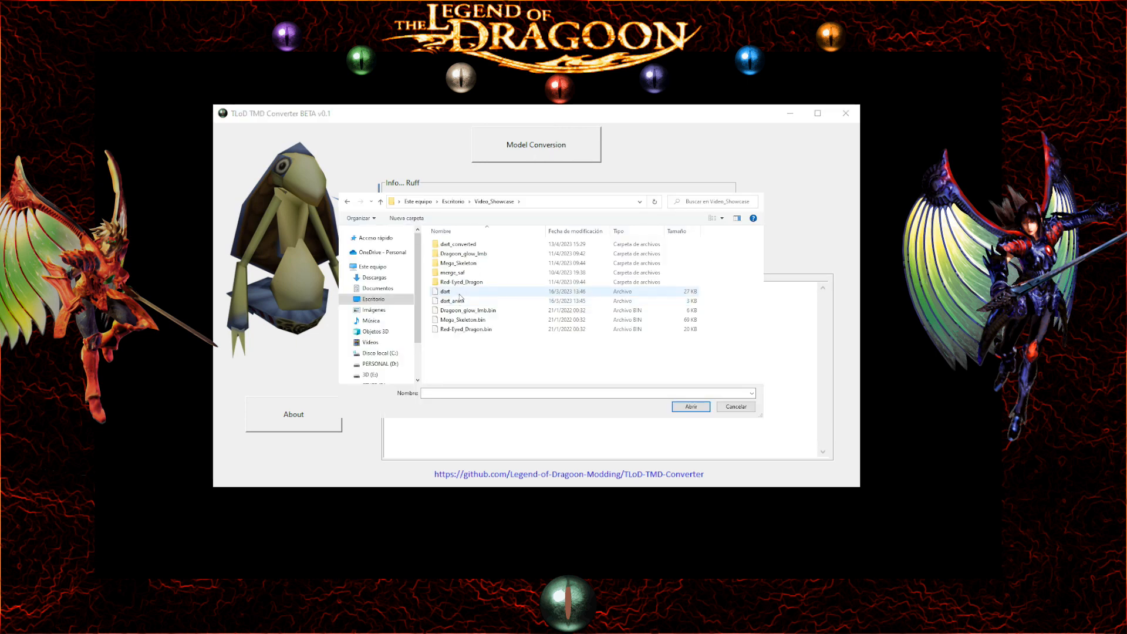
double_click(460, 293)
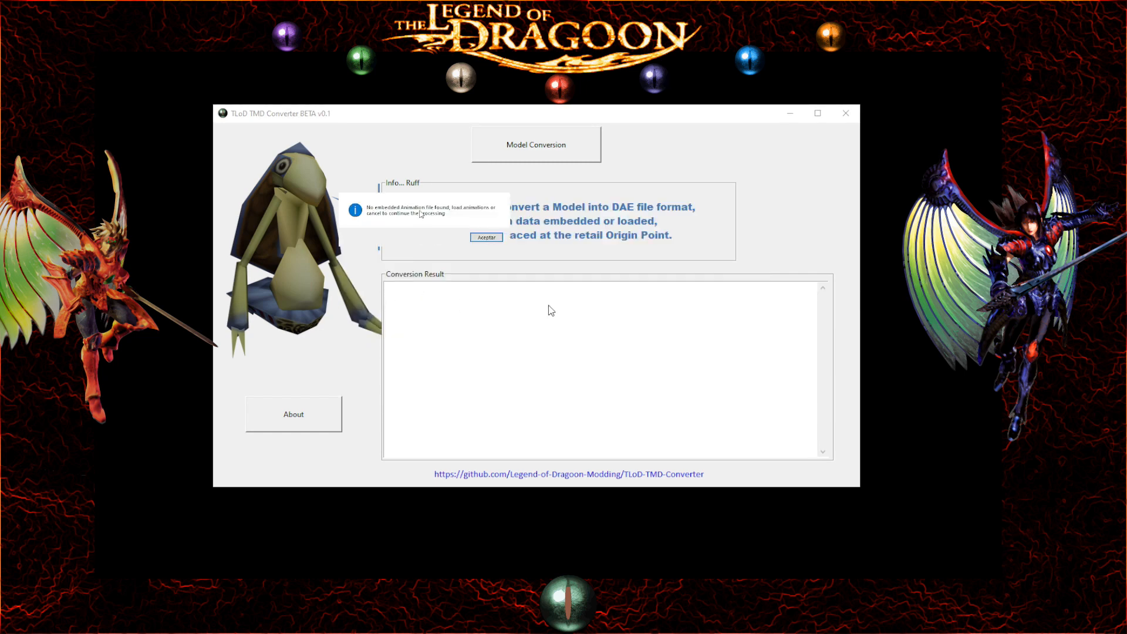
click(491, 240)
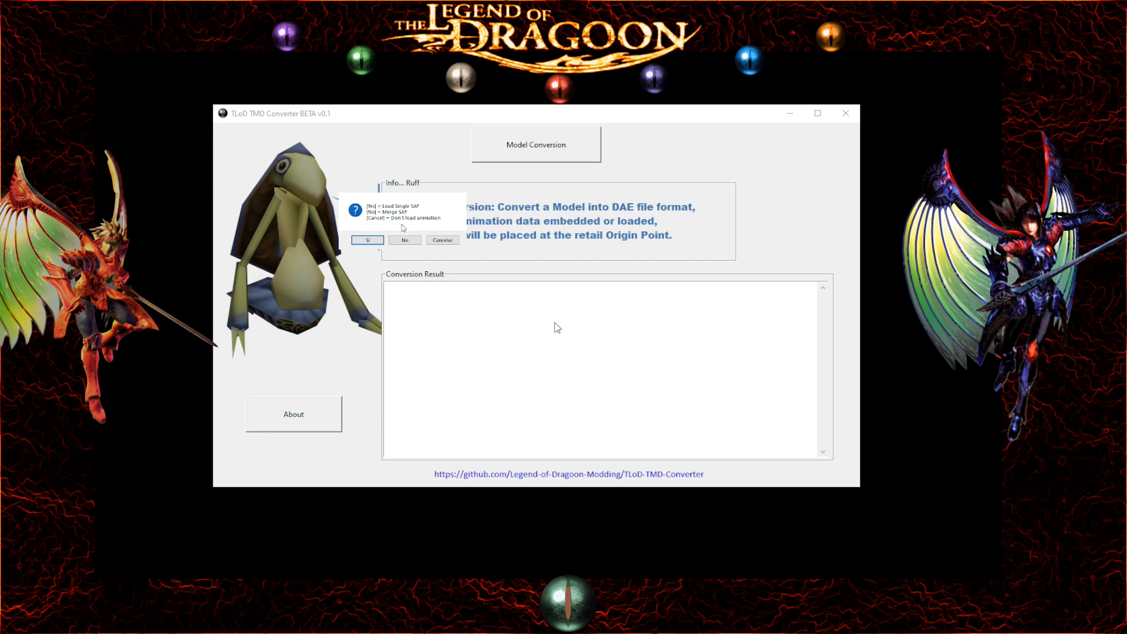
Step: Load dart_anim as a single SAF animation and save the converted model as new_show in the dart_converted folder
click(368, 240)
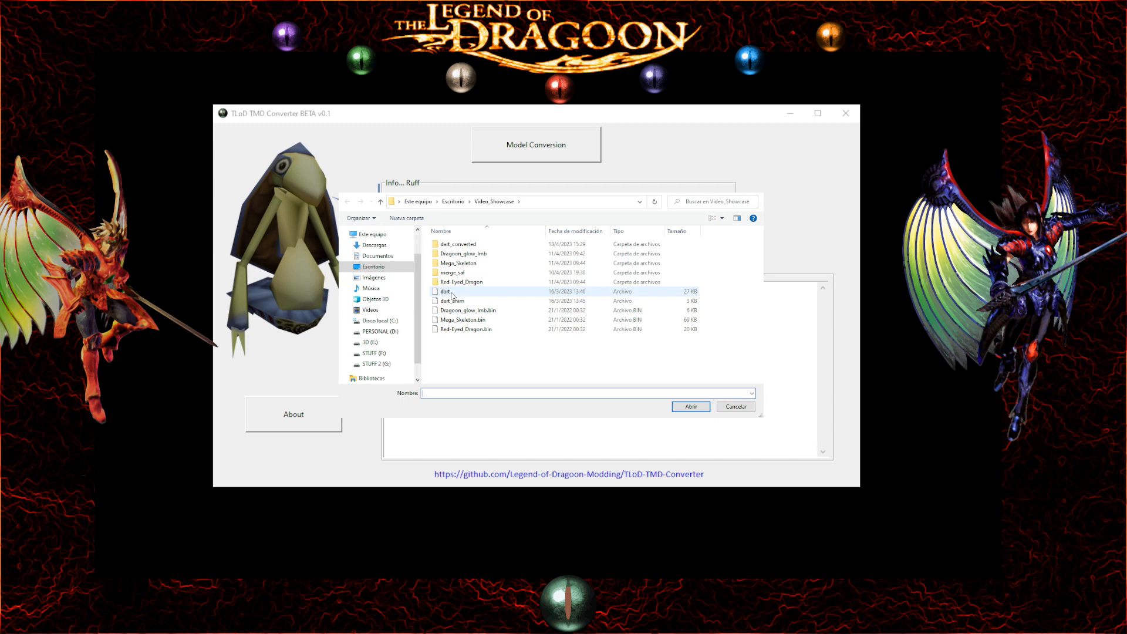
click(453, 293)
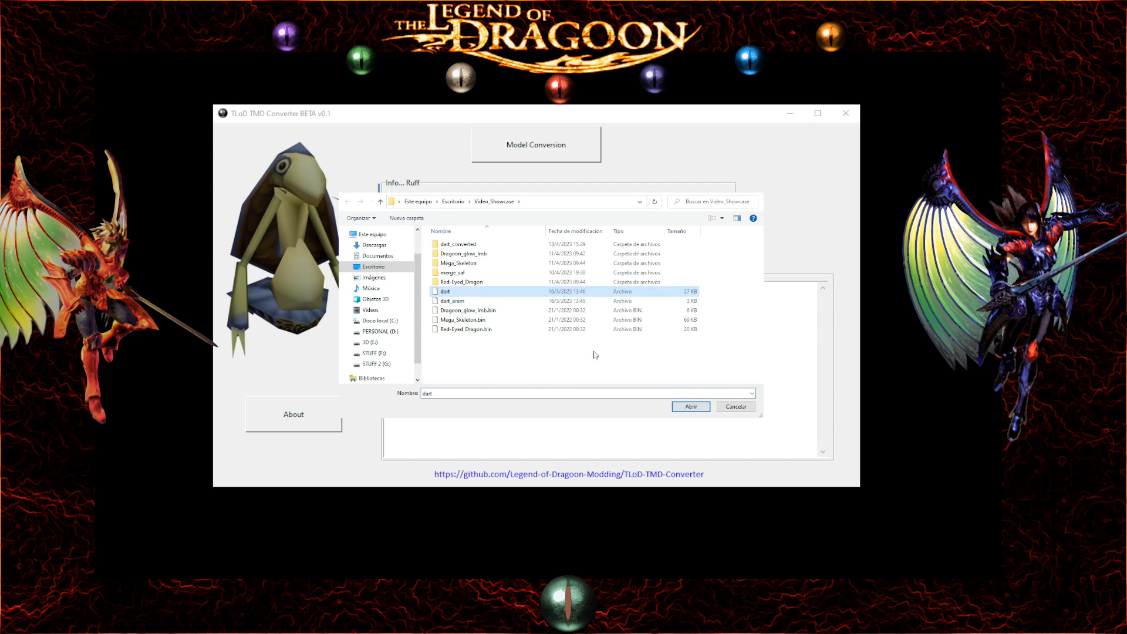
click(483, 301)
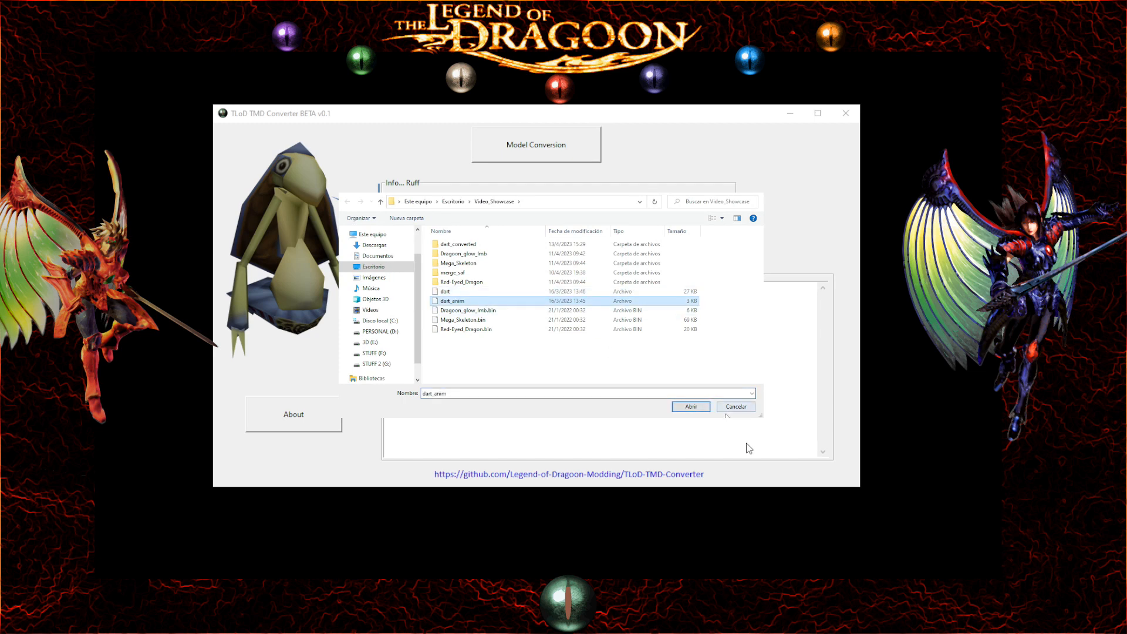
key(Return)
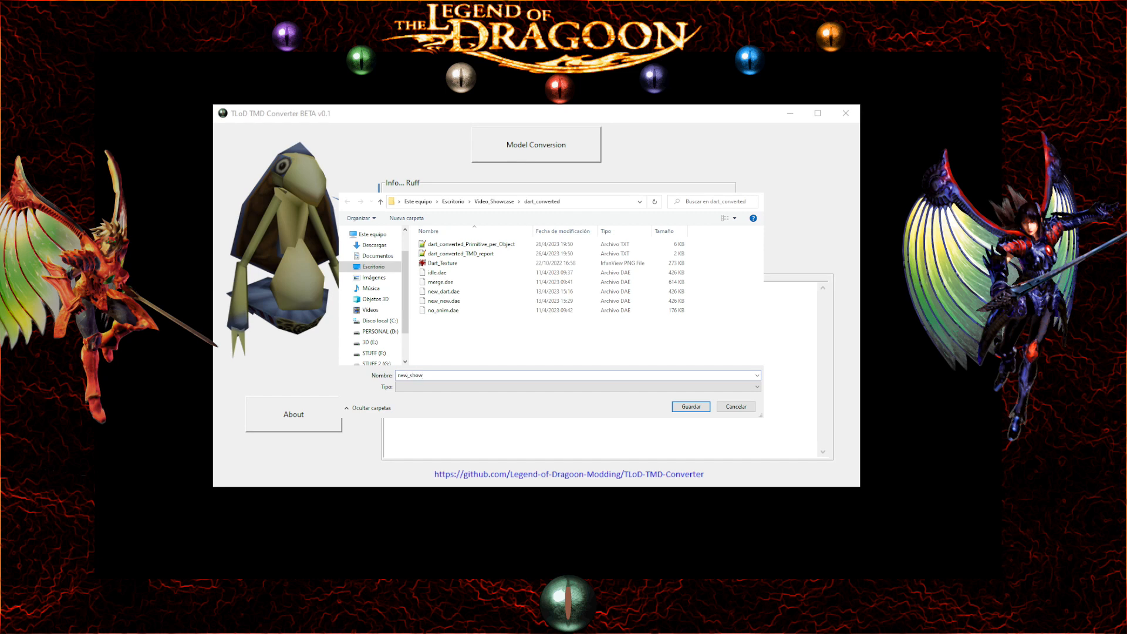
key(Return)
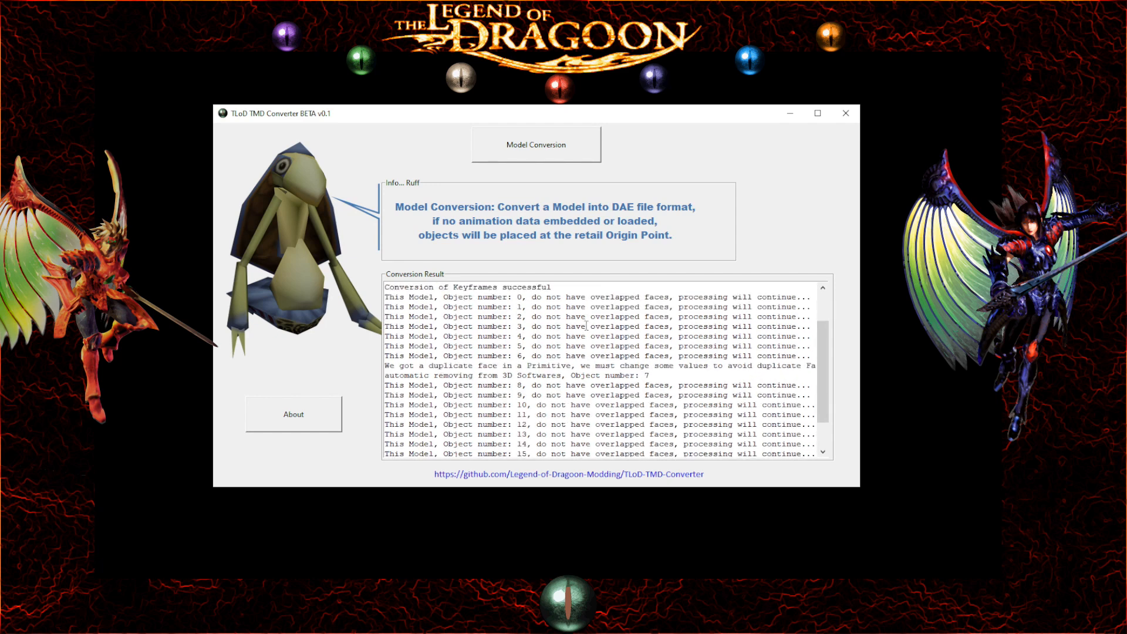
scroll(621, 374, up, 3)
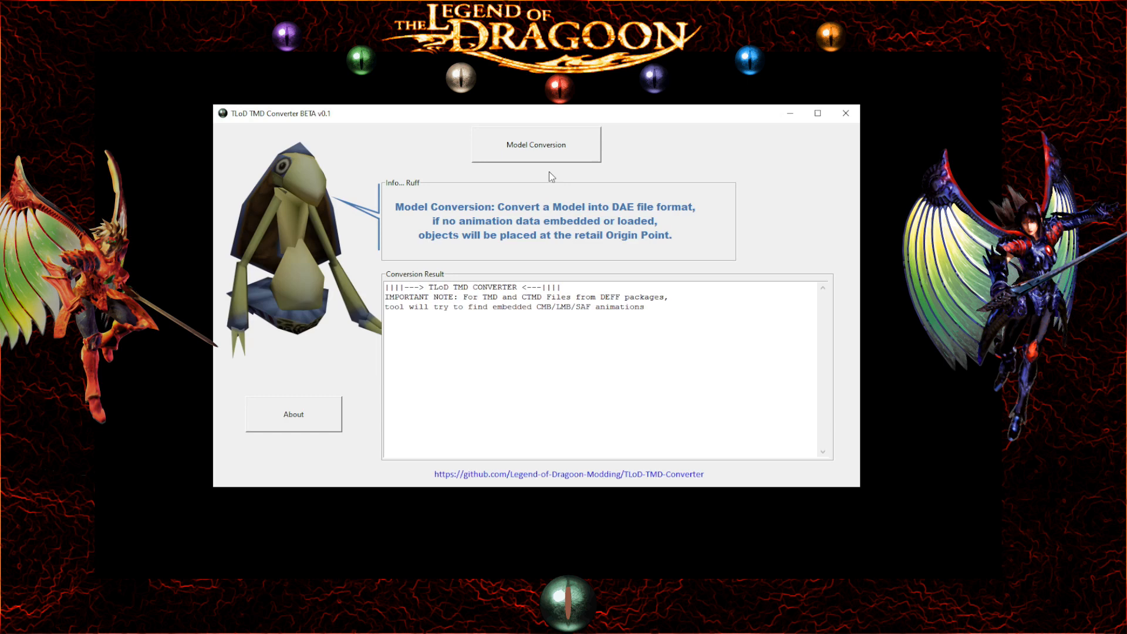
Step: Convert Red-Eyed_Dragon.bin from the Video_Showcase folder and save the result as RED_2
click(552, 150)
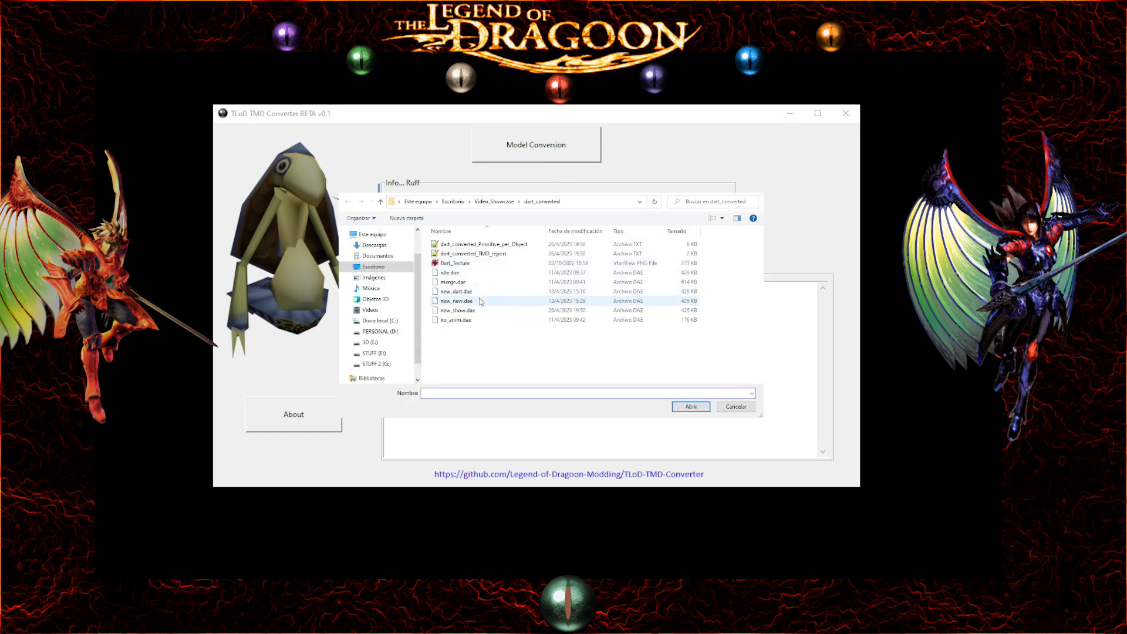
click(491, 203)
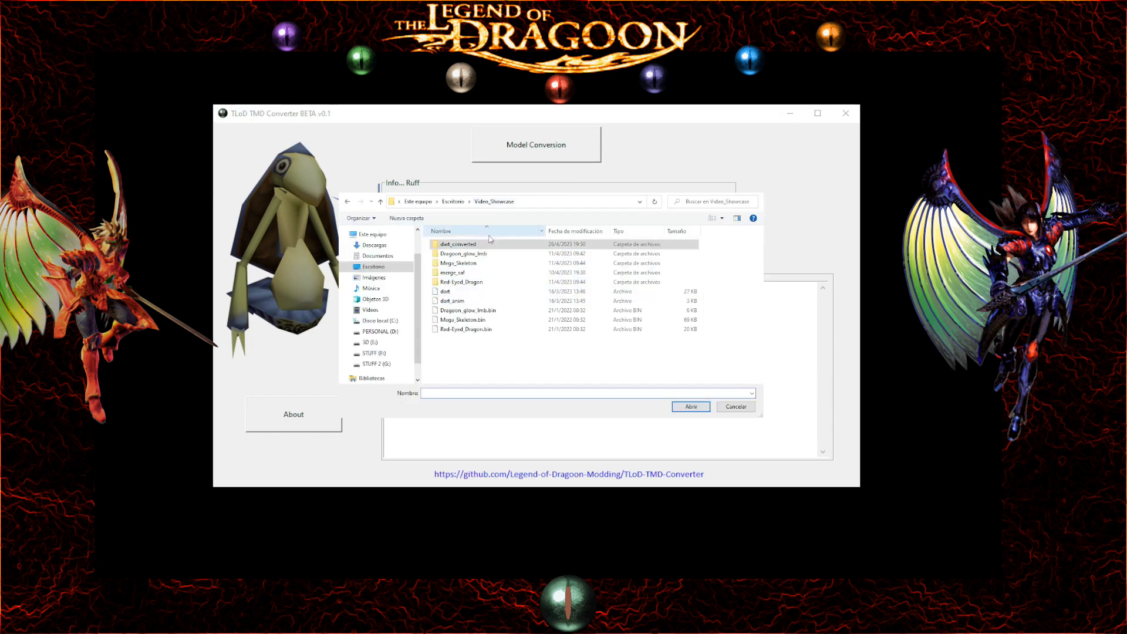
click(464, 330)
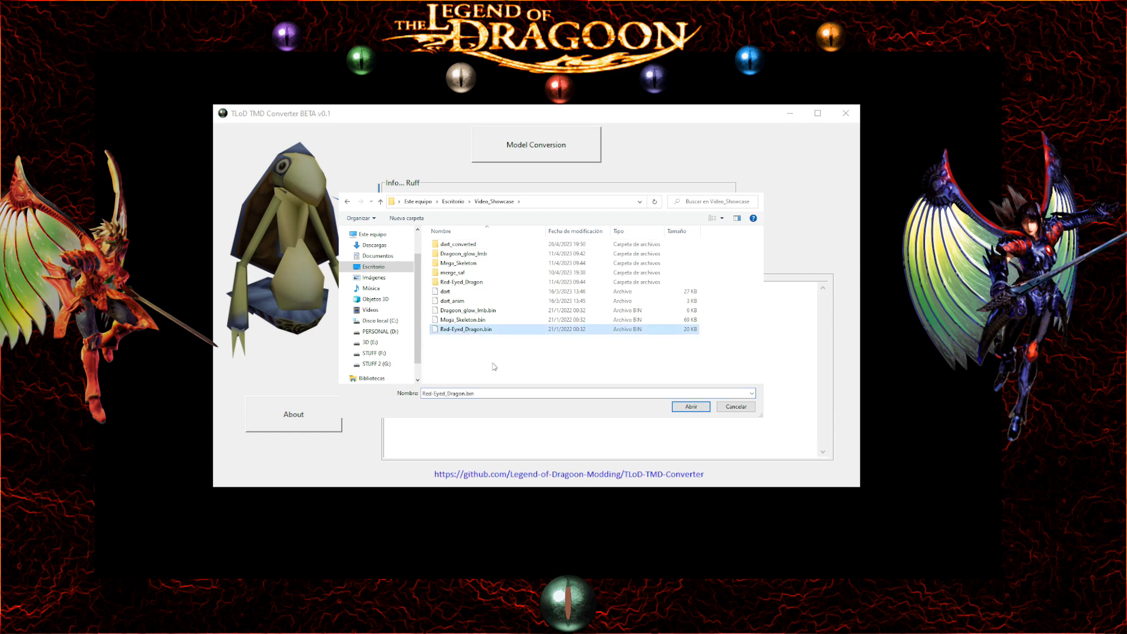
click(696, 408)
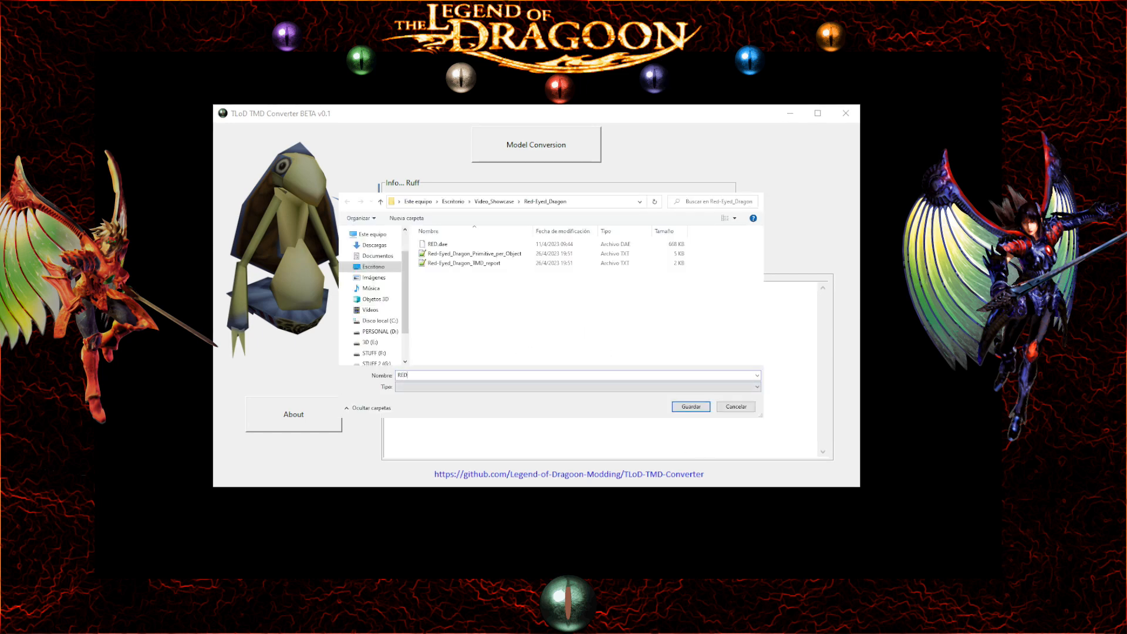
text(RED_2)
key(Return)
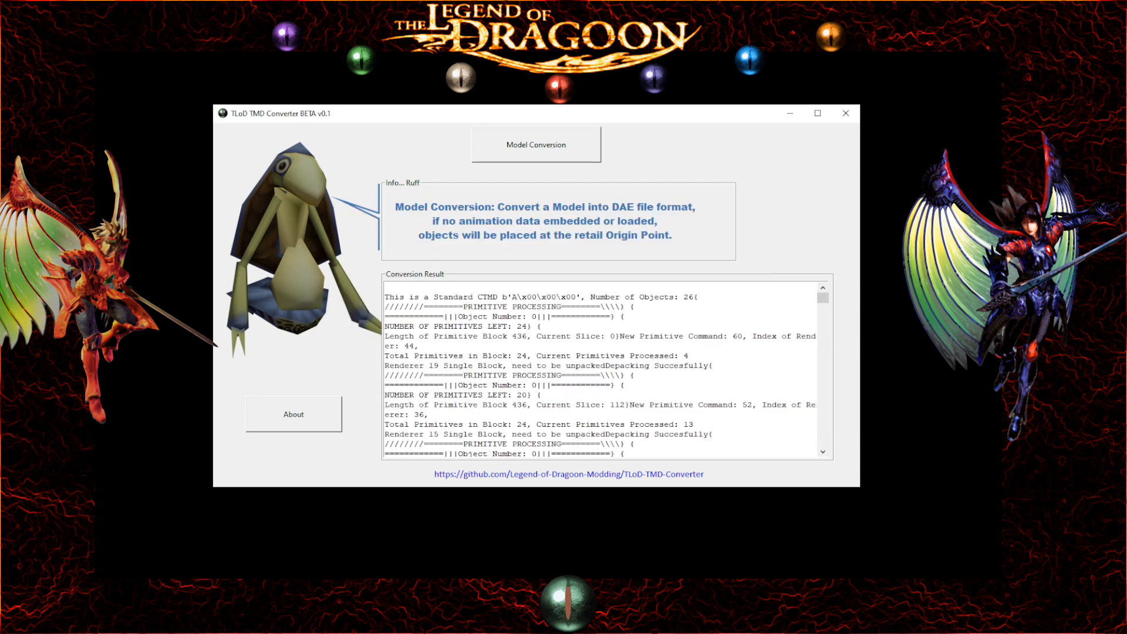
Step: Read through the Red-Eyed Dragon conversion log down to its final line
scroll(643, 390, down, 3)
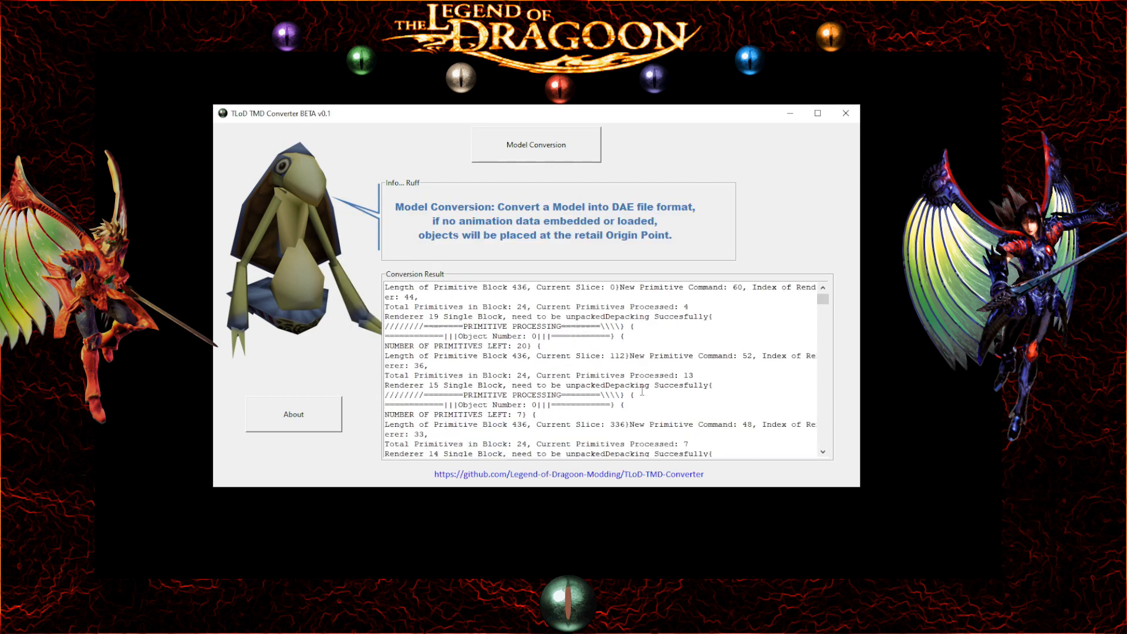
drag(823, 303, 821, 449)
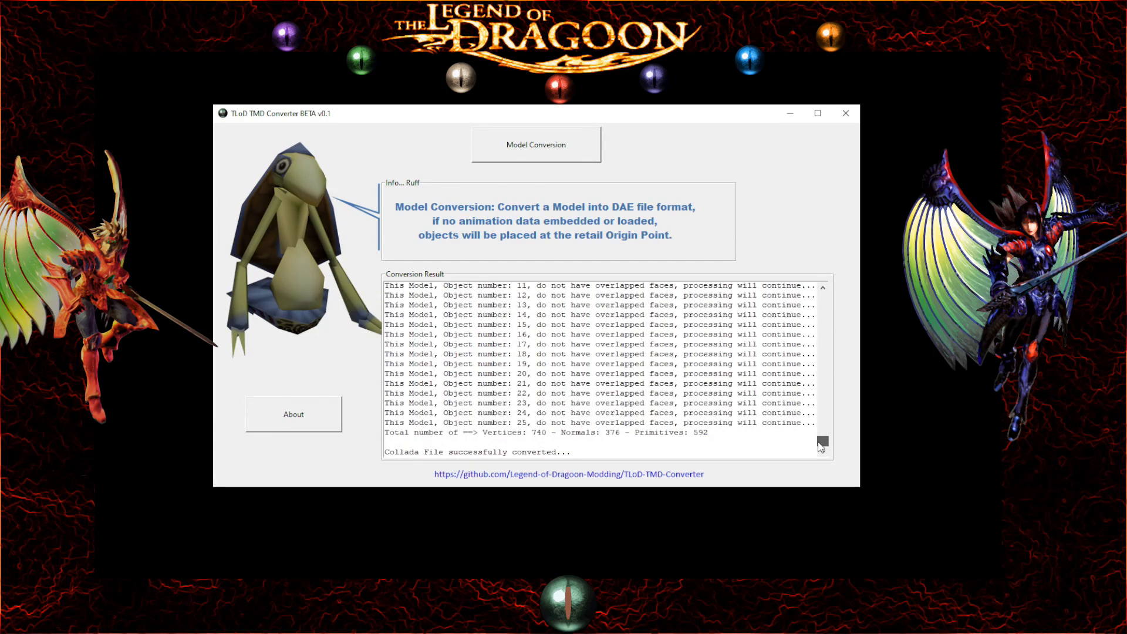
drag(592, 451, 368, 452)
click(609, 448)
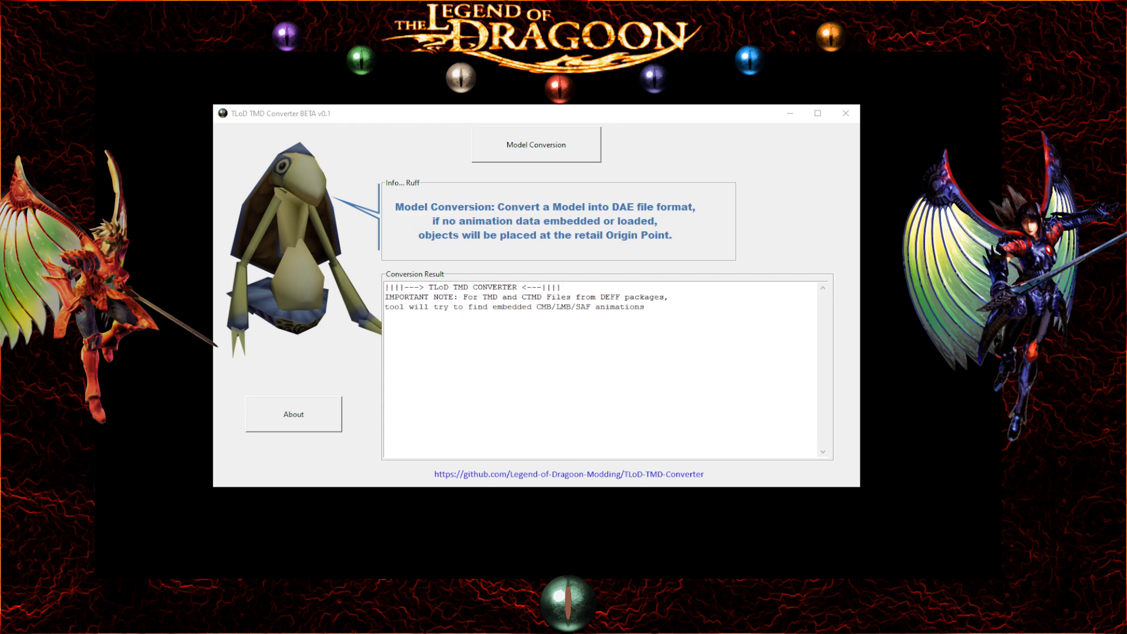
Step: Start another model conversion and load the dart file from the Video_Showcase folder
click(463, 364)
click(549, 148)
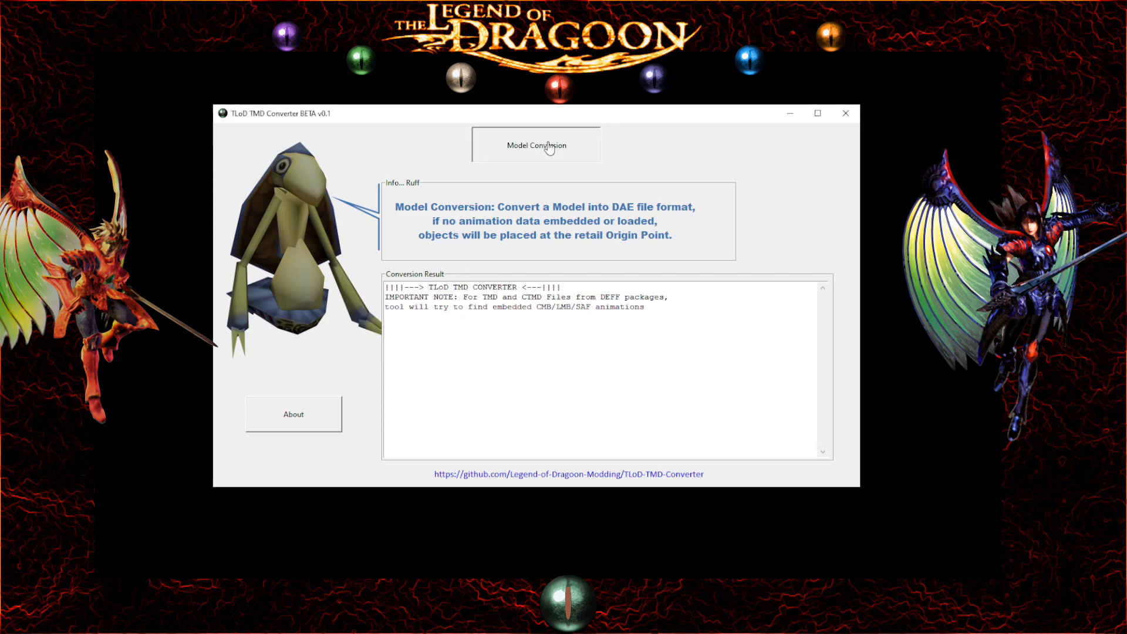
click(485, 200)
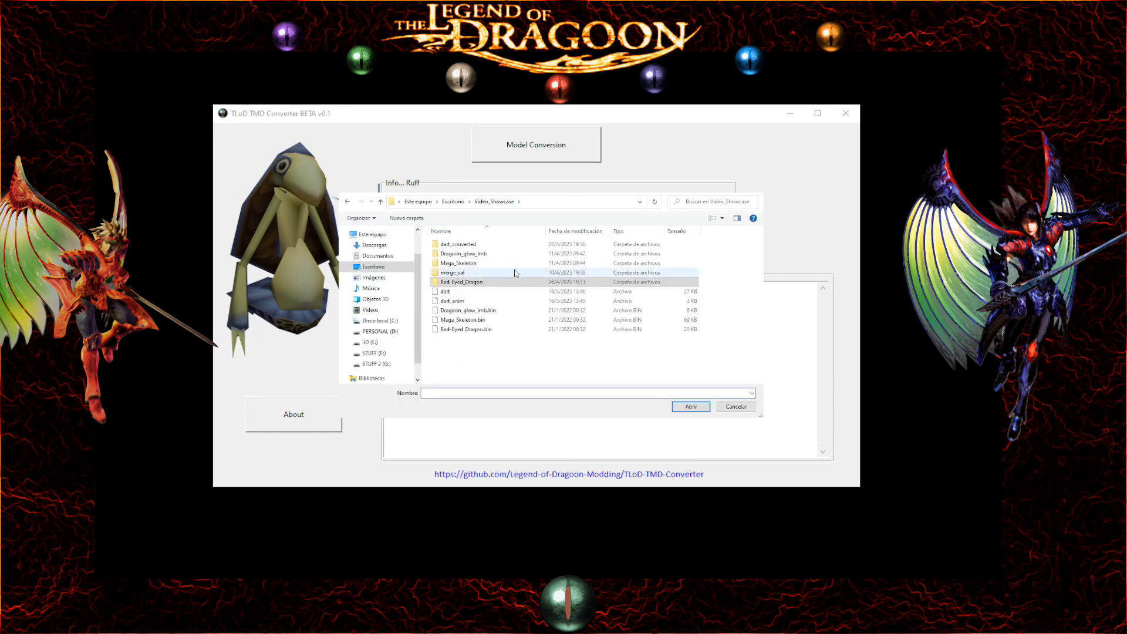
double_click(454, 295)
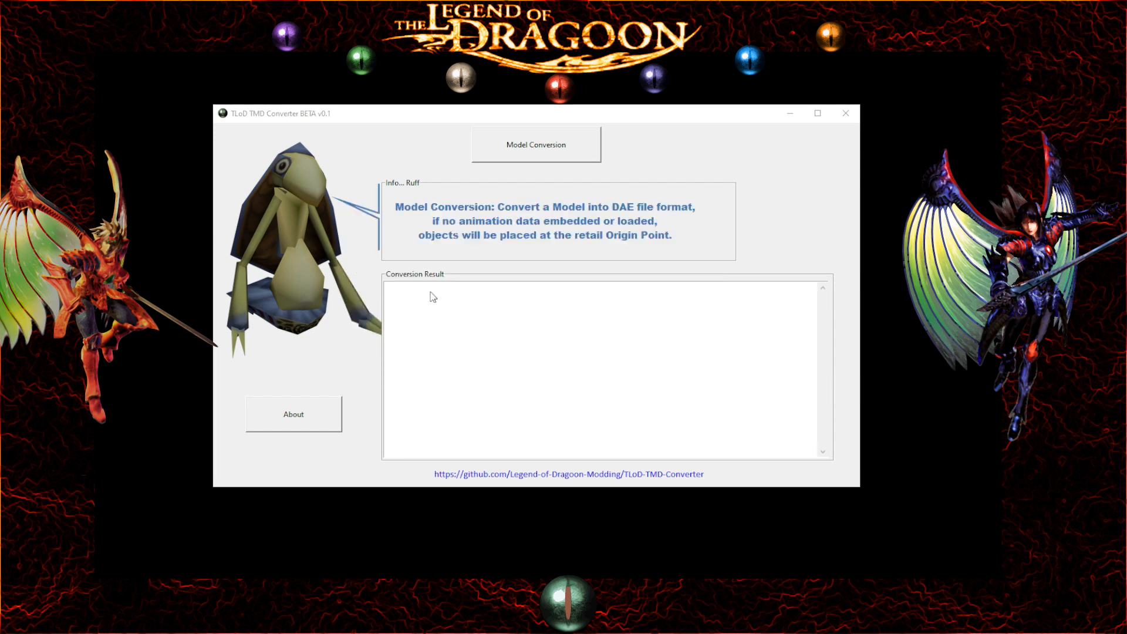
key(Return)
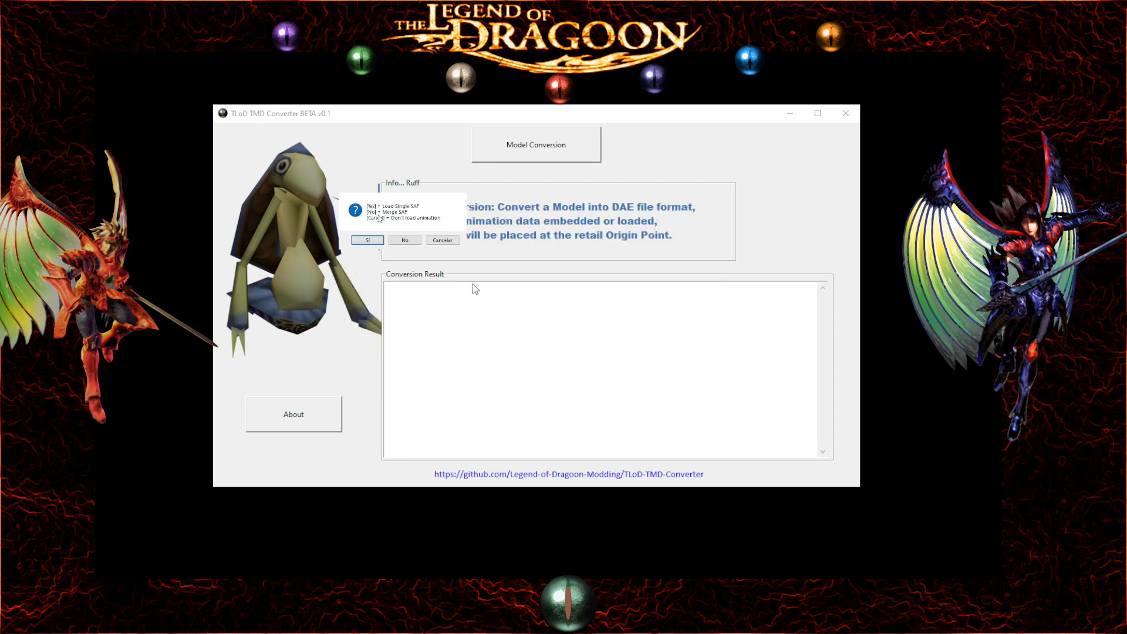
Step: Merge the SAF animations from the merge_saf folder and save the converted model as merged_anim in the dart_converted folder
click(405, 240)
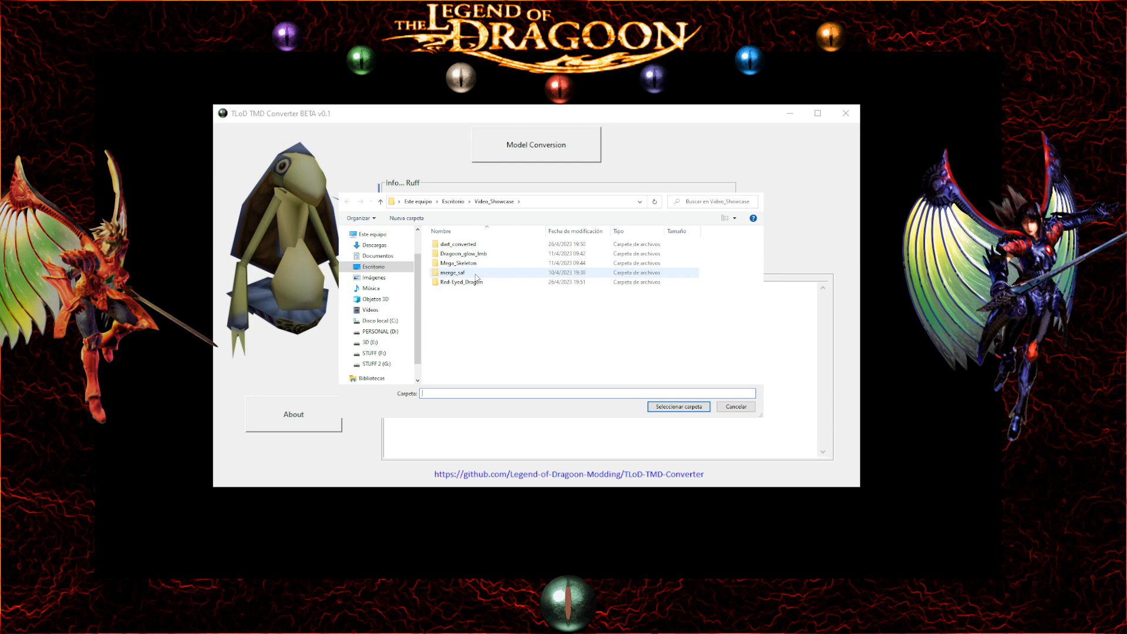
double_click(477, 277)
click(495, 202)
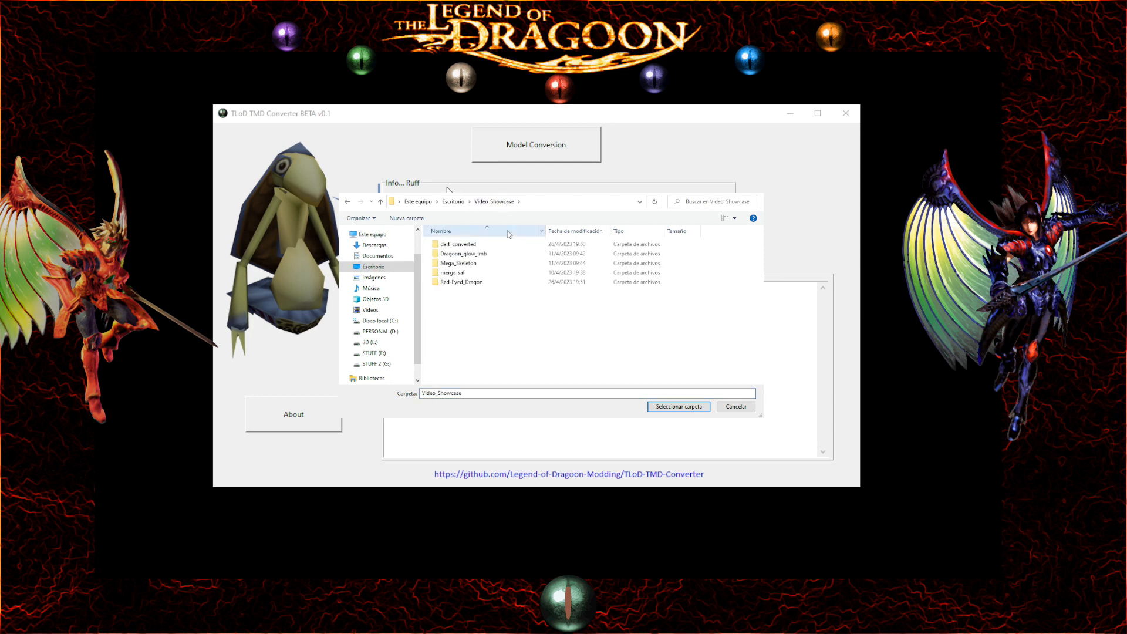
click(445, 273)
click(675, 407)
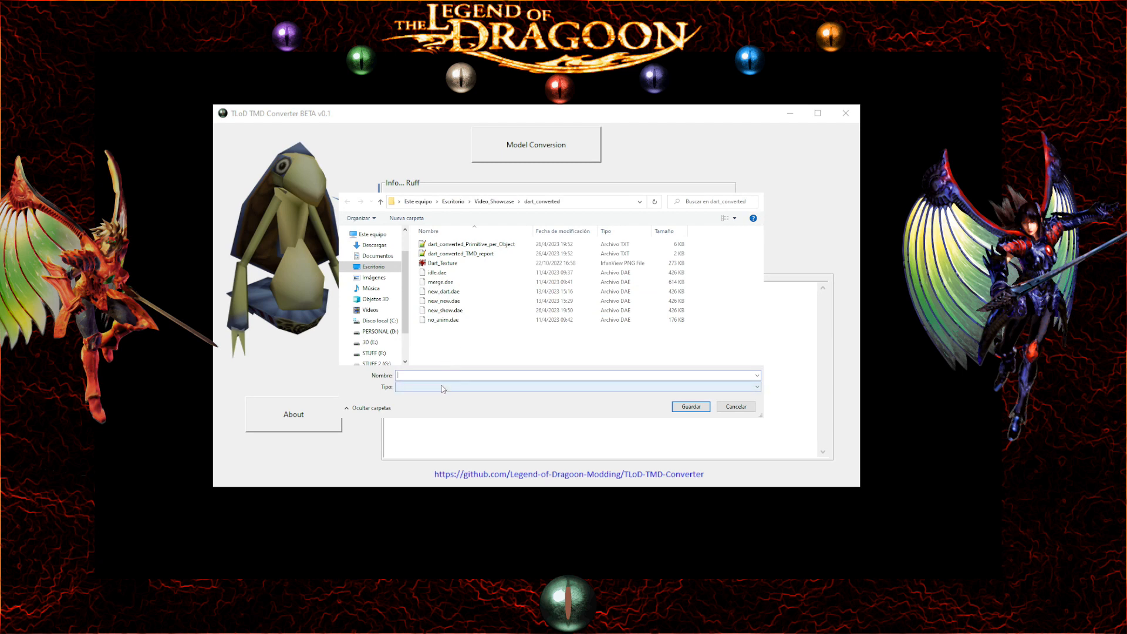
text(merged_anim)
click(692, 407)
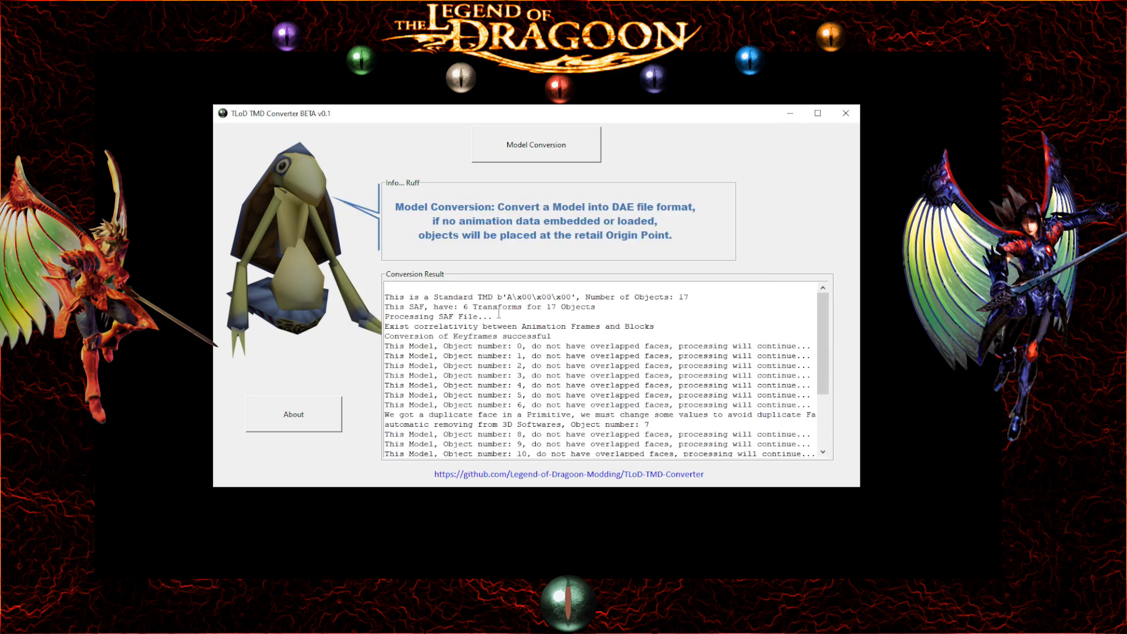
Step: Check the merged animation's conversion log through to the end
scroll(625, 320, down, 1)
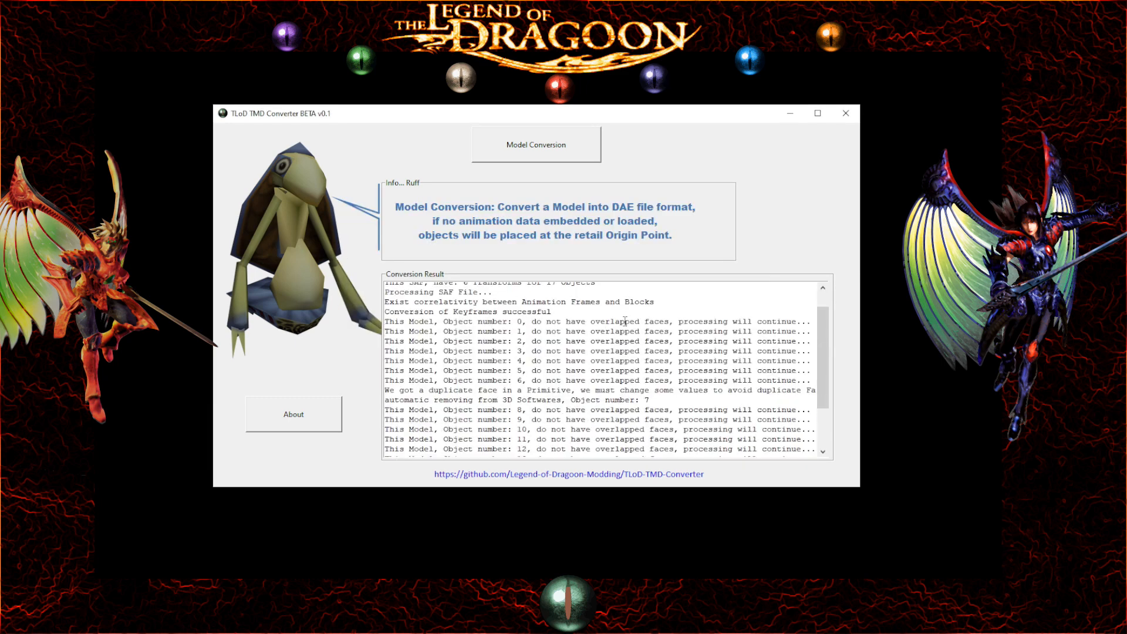
scroll(624, 322, down, 3)
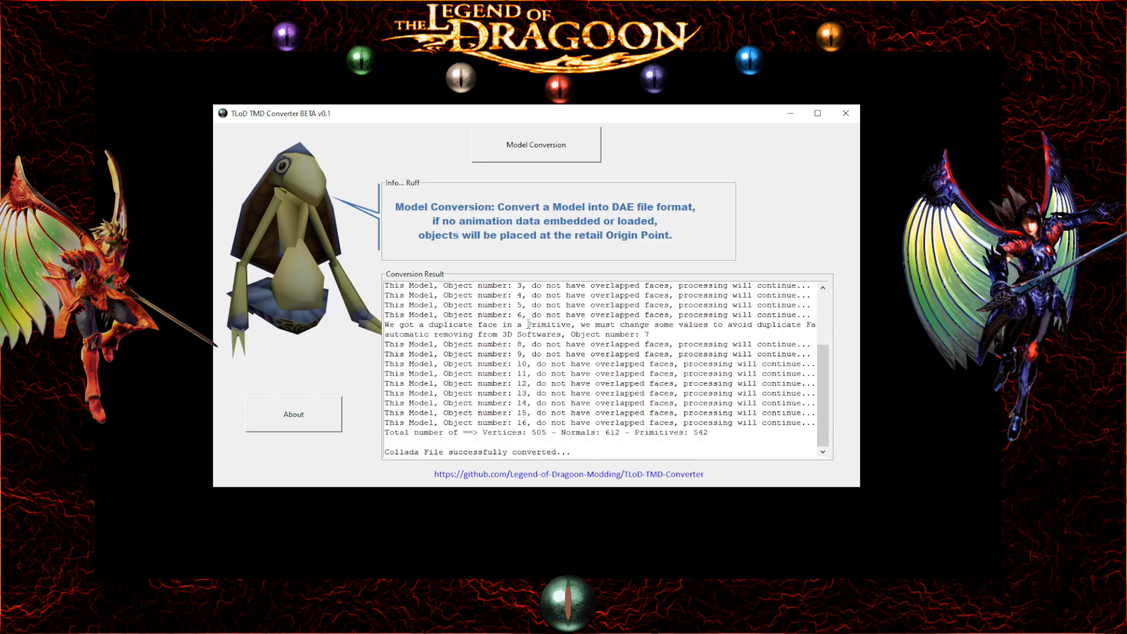
drag(590, 449, 410, 445)
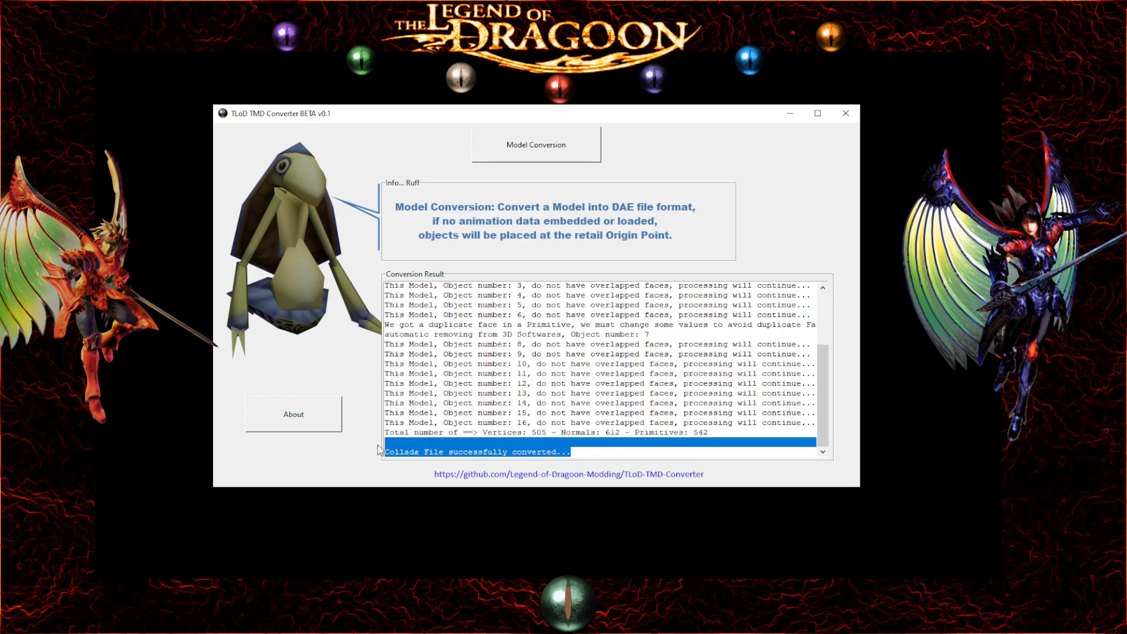
click(515, 446)
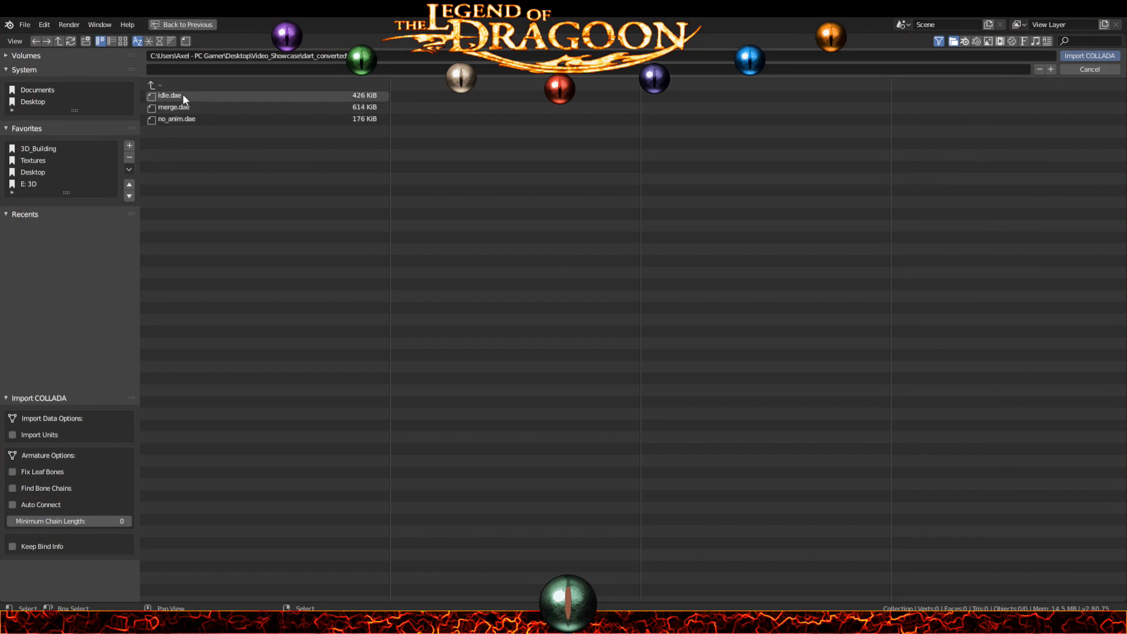
Step: Switch to Blender, import idle.dae from dart_converted, and apply the Discontinuity (Euler) Filter to its keyframes
double_click(183, 96)
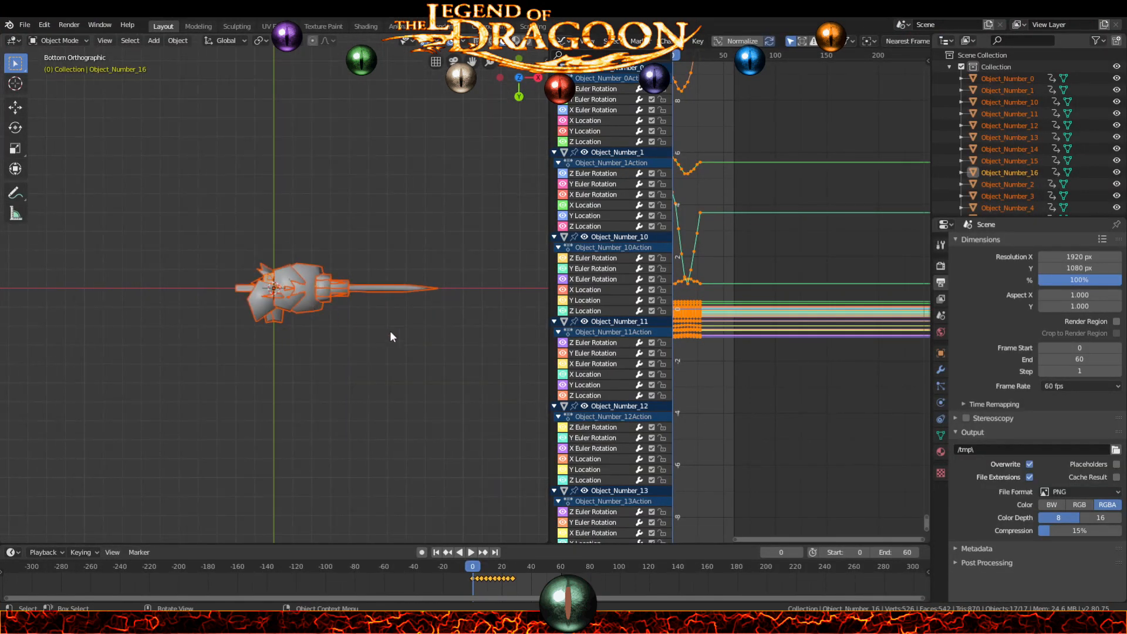
click(699, 42)
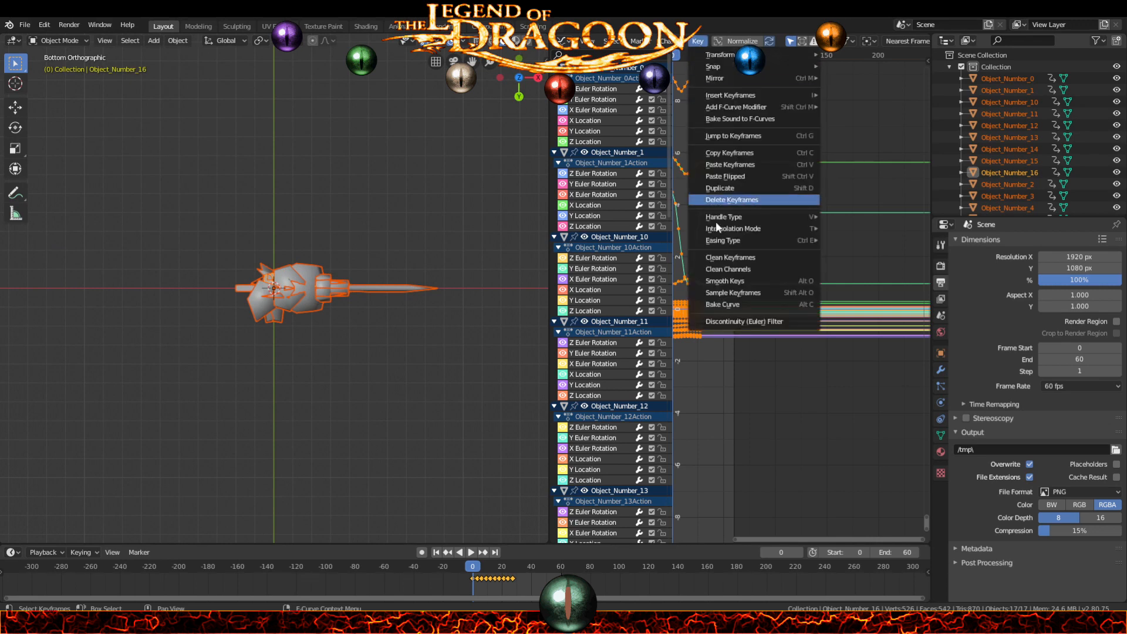
click(734, 322)
Step: Play back the imported idle animation and return the timeline to frame 0
shift+middle_drag(305, 157, 316, 321)
key(space)
key(space)
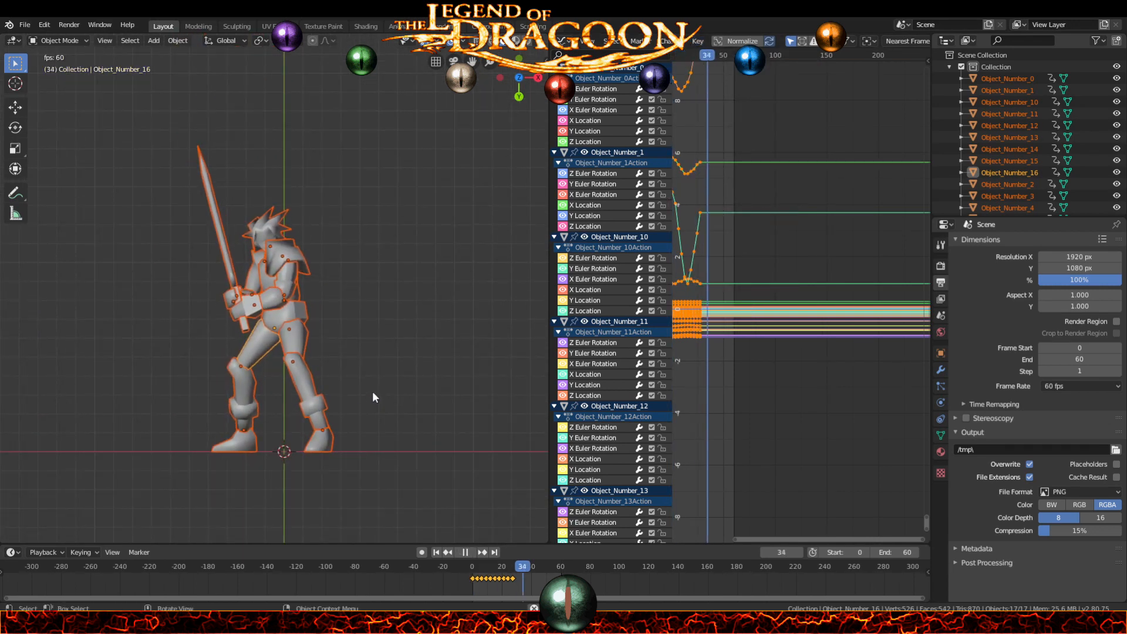
drag(556, 569, 456, 567)
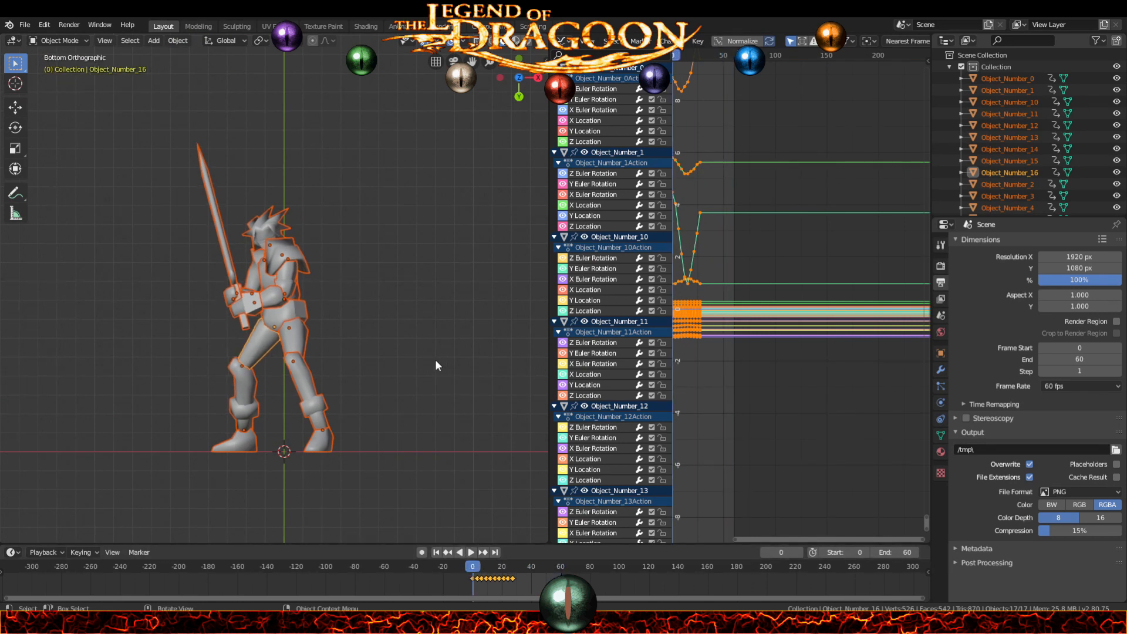
Step: Start a new General file, discarding the unsaved changes, and import merge.dae from dart_converted
key(ctrl+n)
click(391, 485)
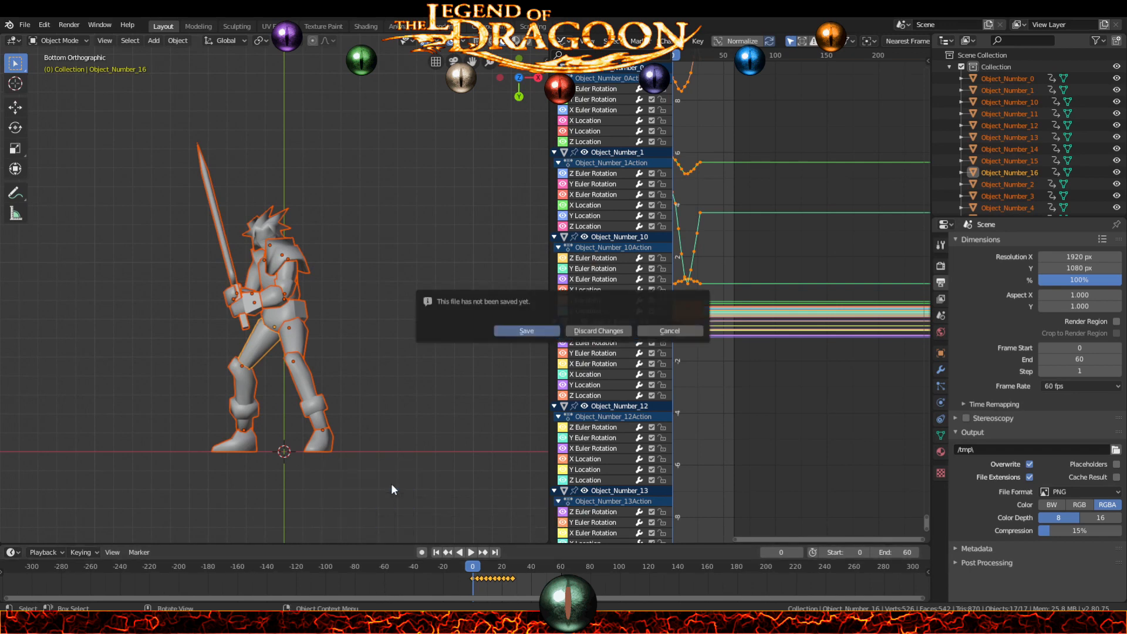
click(599, 332)
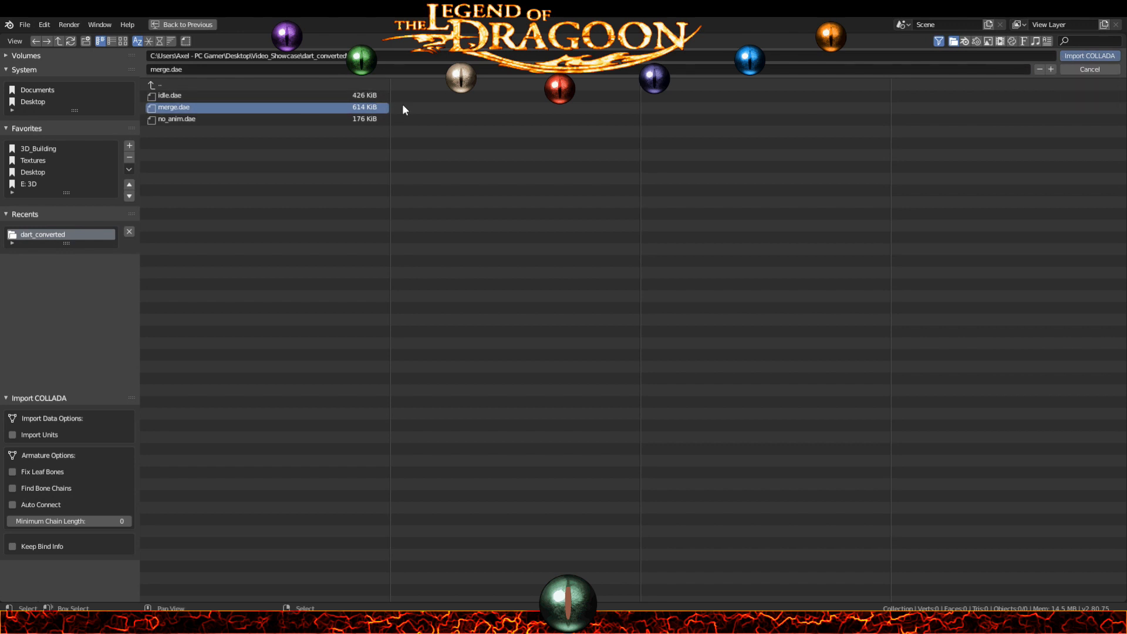
click(1066, 58)
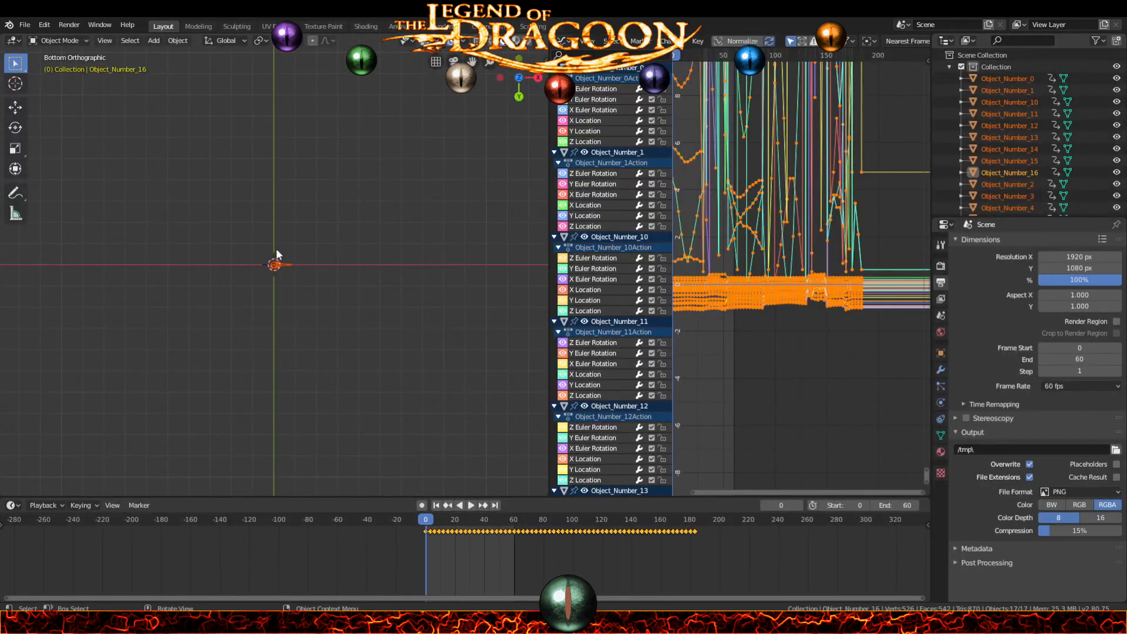
Step: Set the animation's end frame to 183 and apply the Discontinuity (Euler) Filter to the merged keyframes
scroll(312, 260, up, 2)
shift+middle_drag(329, 196, 312, 287)
drag(507, 498, 517, 544)
middle_drag(532, 581, 507, 582)
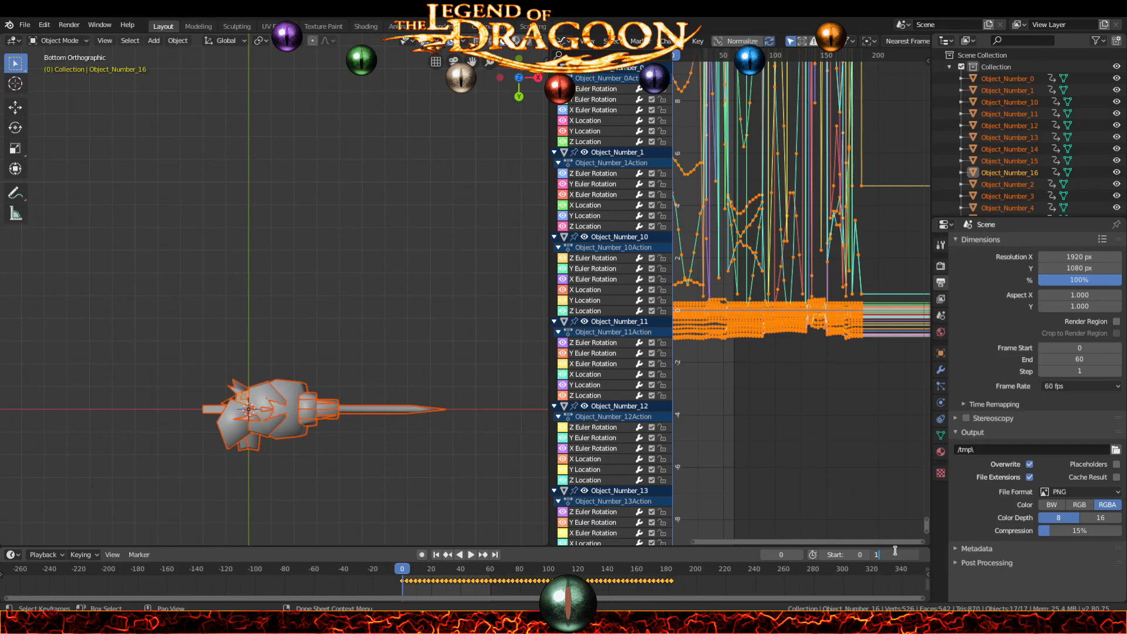
key(Return)
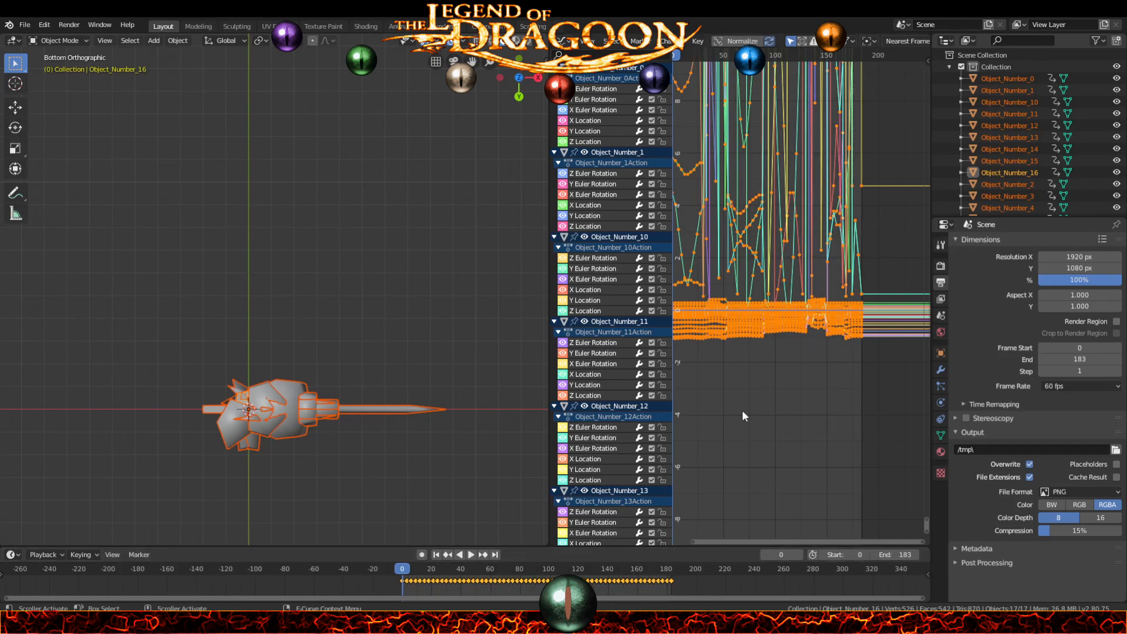
click(698, 40)
click(739, 321)
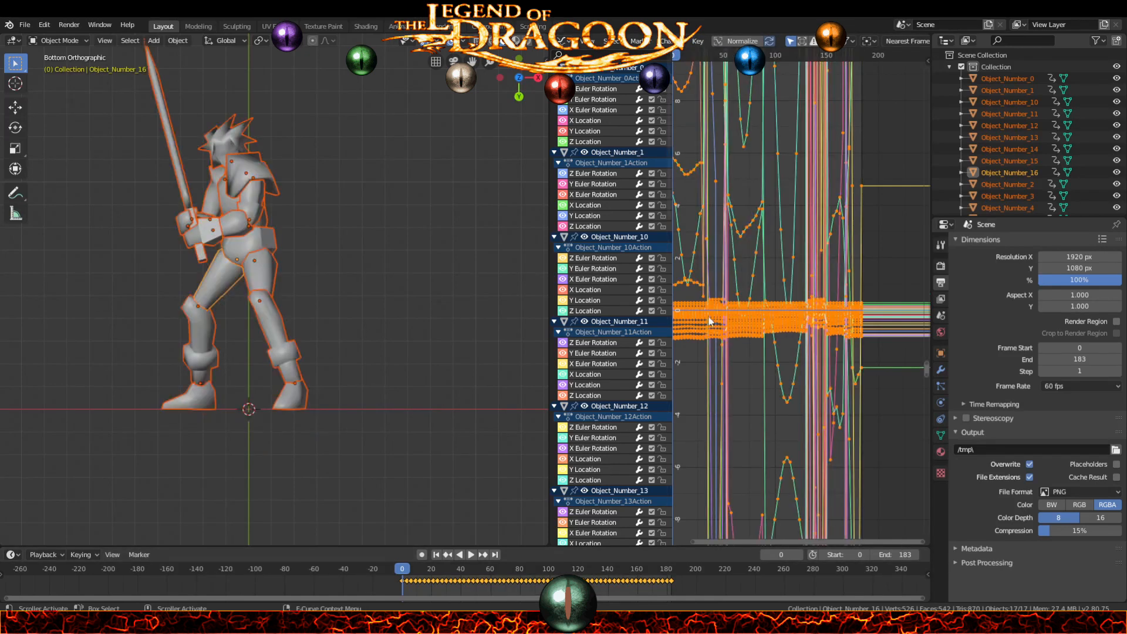
Step: Play back the merged animation and return the timeline to frame 0
shift+middle_drag(288, 208, 317, 274)
scroll(305, 266, down, 2)
key(space)
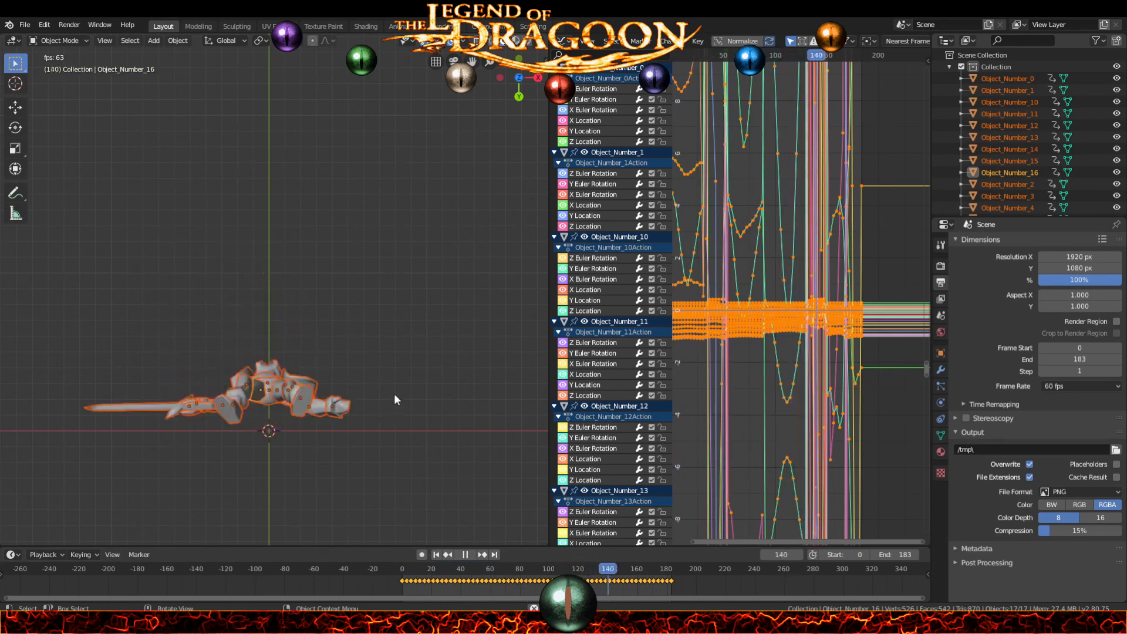
key(space)
drag(446, 575, 390, 578)
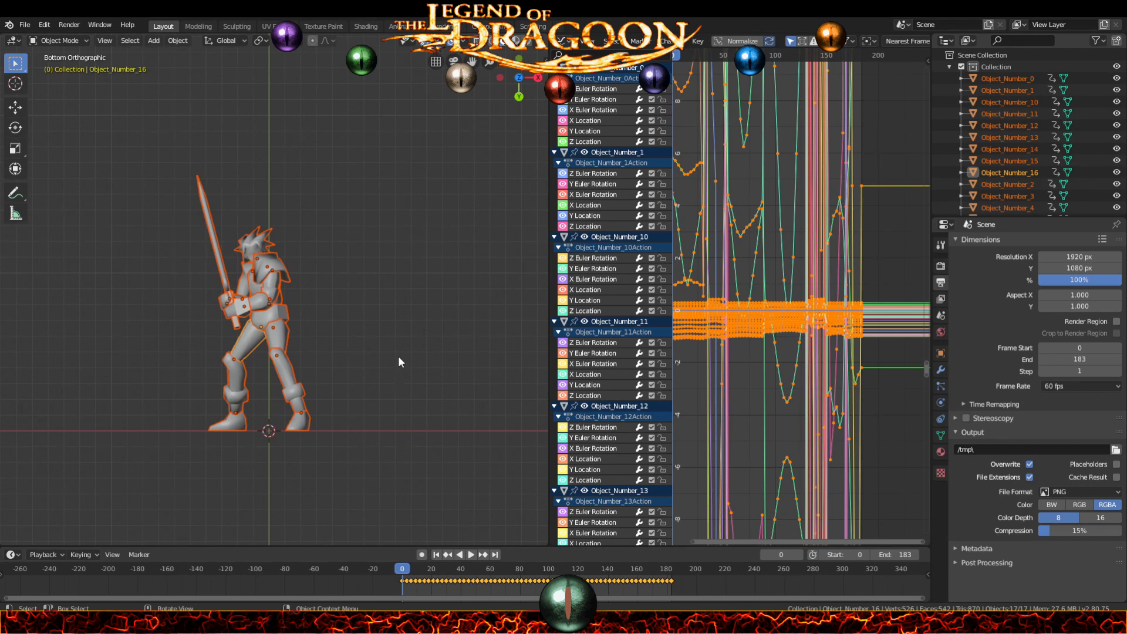
Step: Start a new General file, discarding the unsaved changes, and import no_anim.dae from dart_converted
key(ctrl+n)
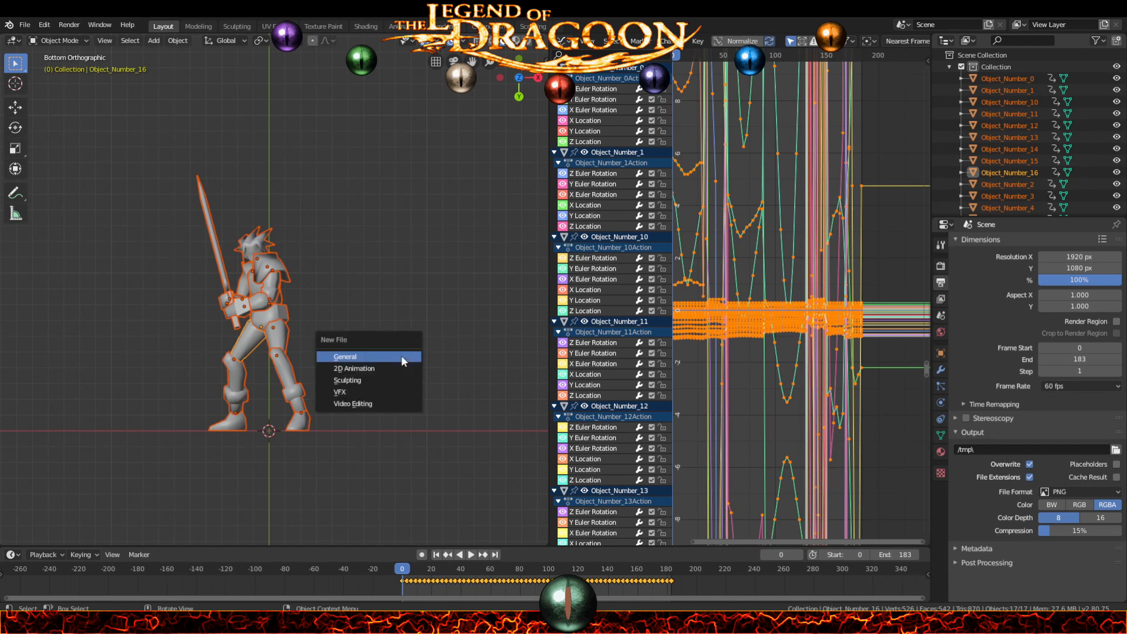
click(402, 356)
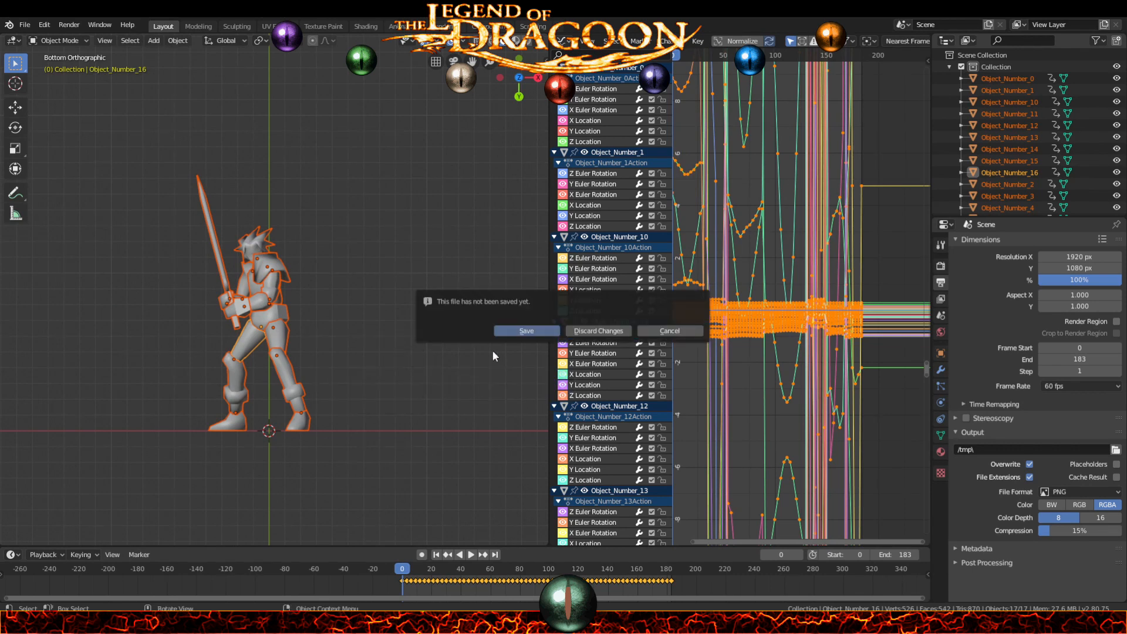
click(579, 331)
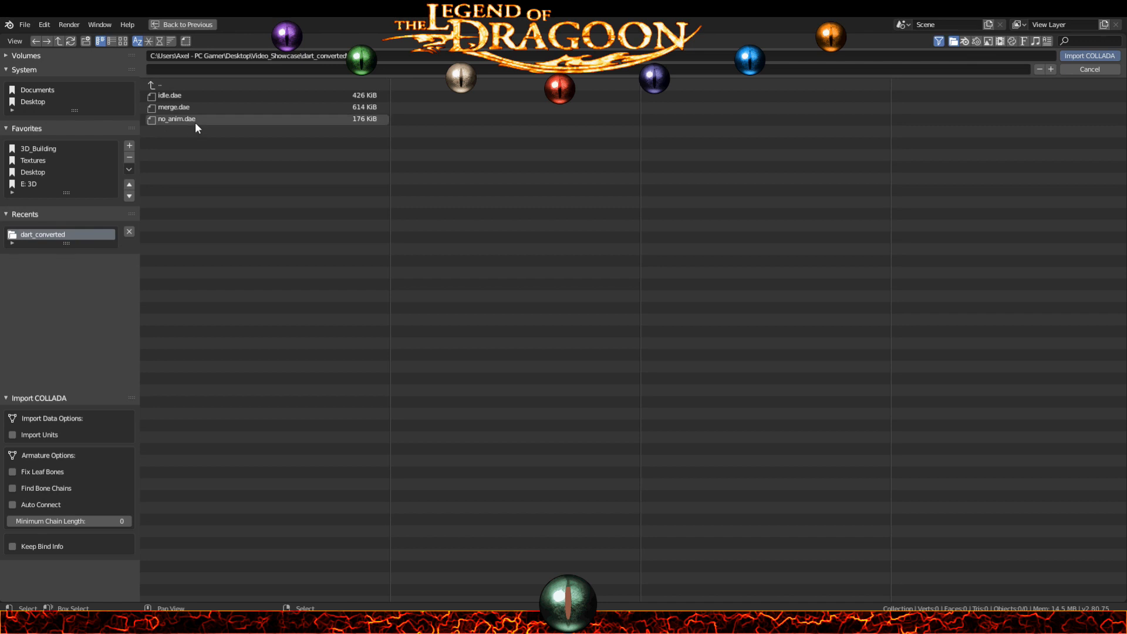
double_click(195, 123)
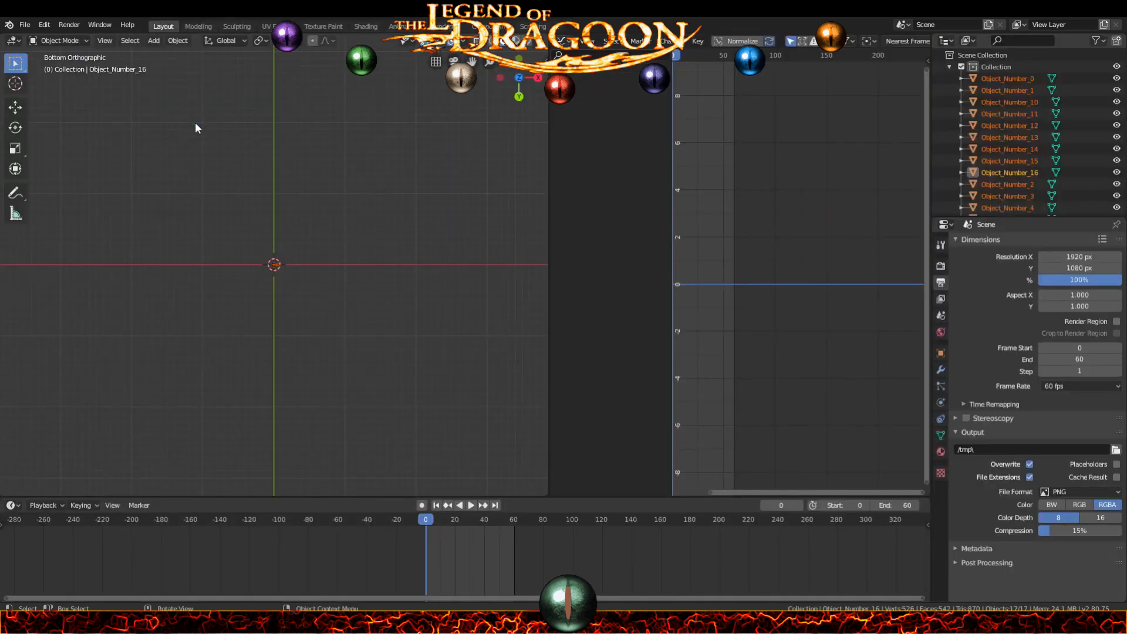
Step: Examine the model from no_anim.dae up close and its timeline for keyframes
scroll(303, 256, up, 14)
shift+middle_drag(304, 255, 238, 312)
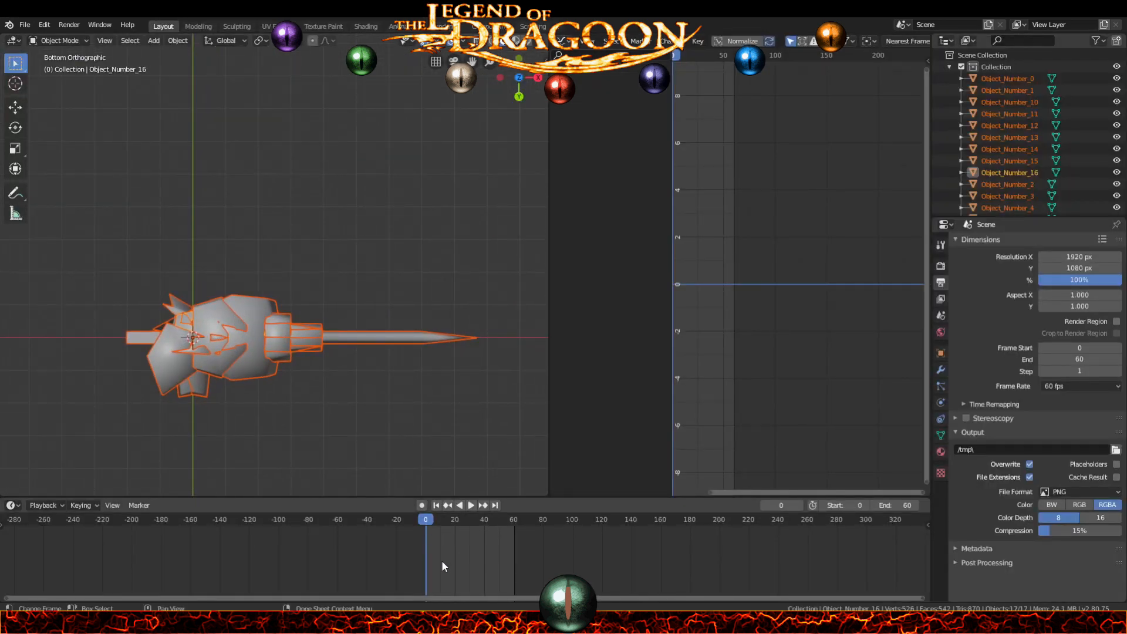
drag(511, 500, 477, 580)
ctrl+scroll(477, 580, up, 2)
ctrl+scroll(478, 580, down, 1)
ctrl+scroll(478, 579, up, 1)
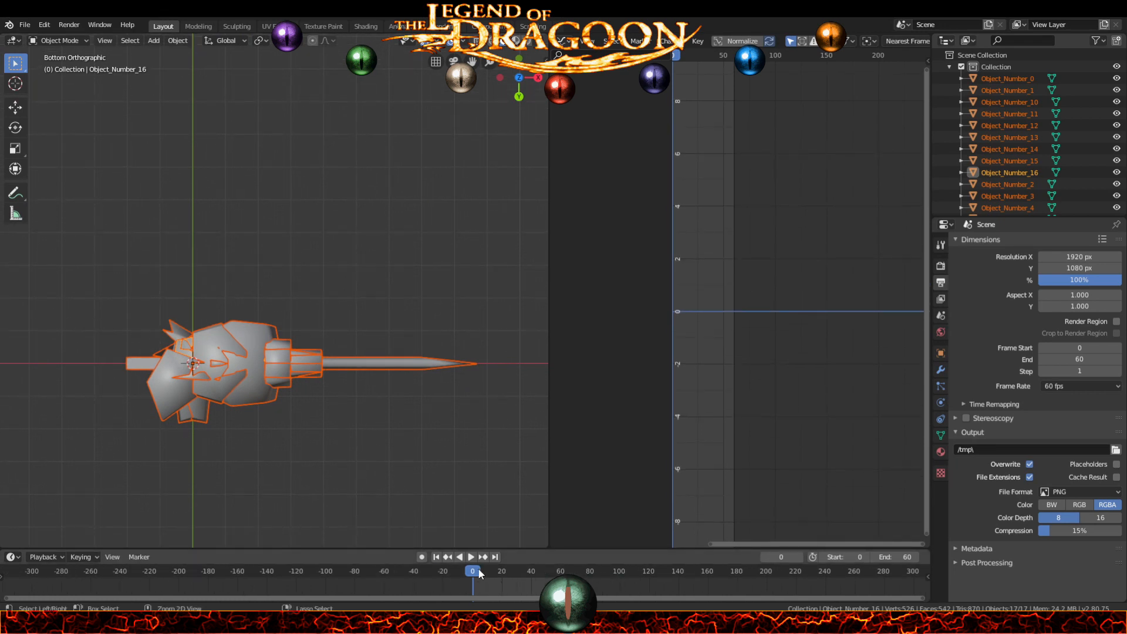
middle_drag(306, 340, 291, 385)
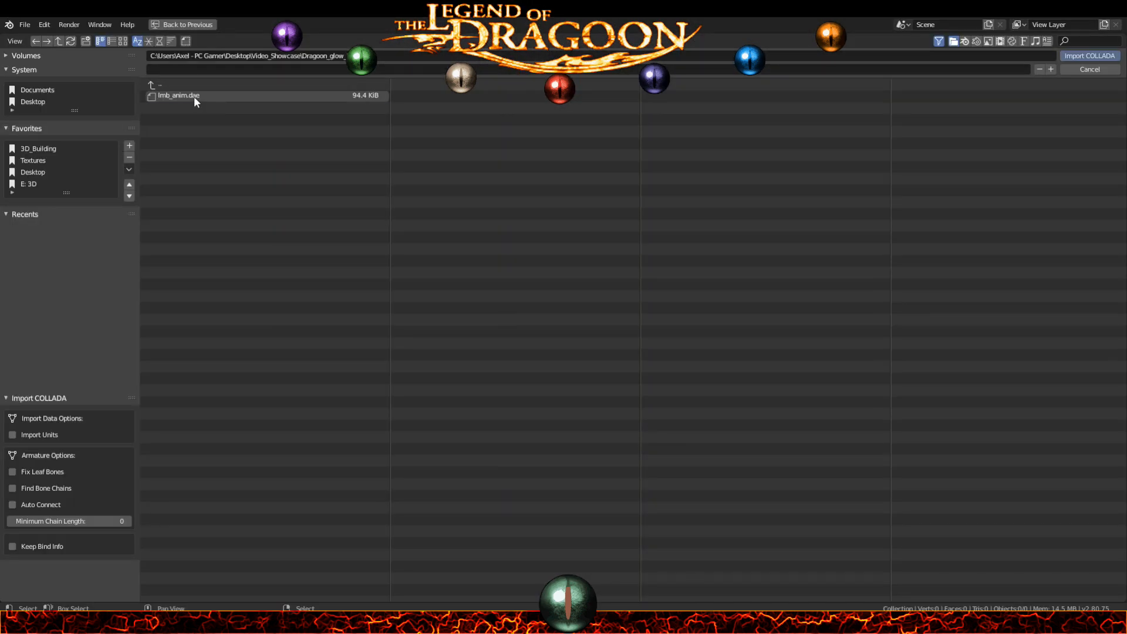
Step: Import lmb_anim.dae from the Dragoon_glow_lmb folder into the empty scene
click(195, 97)
click(1076, 56)
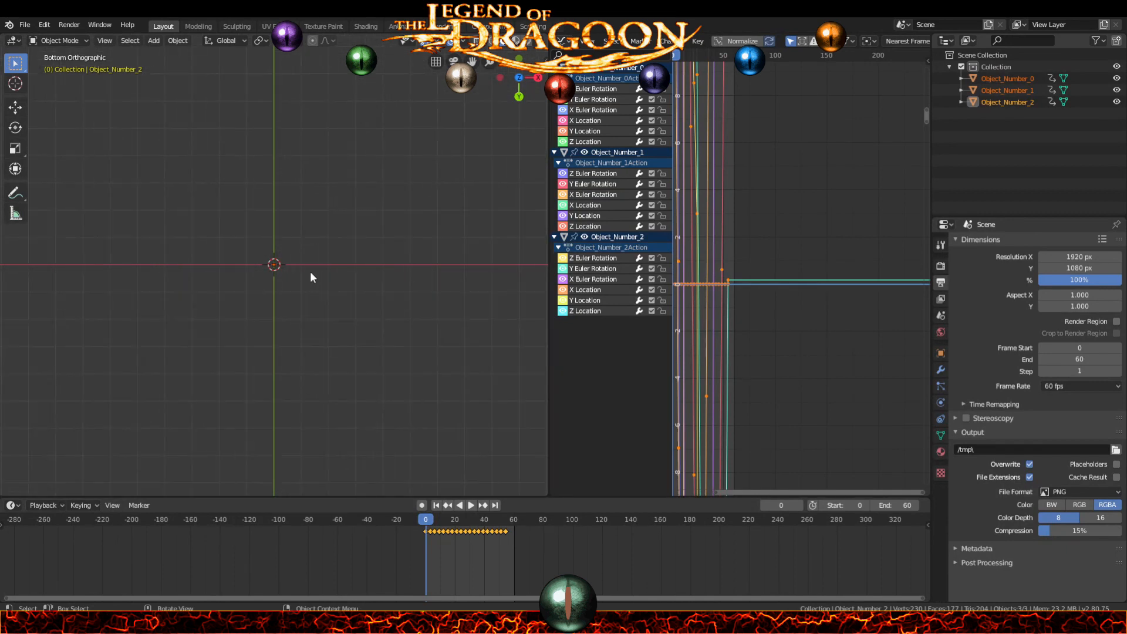
Step: Shorten the animation's playback range so that it ends at frame 54
middle_drag(310, 273, 409, 355)
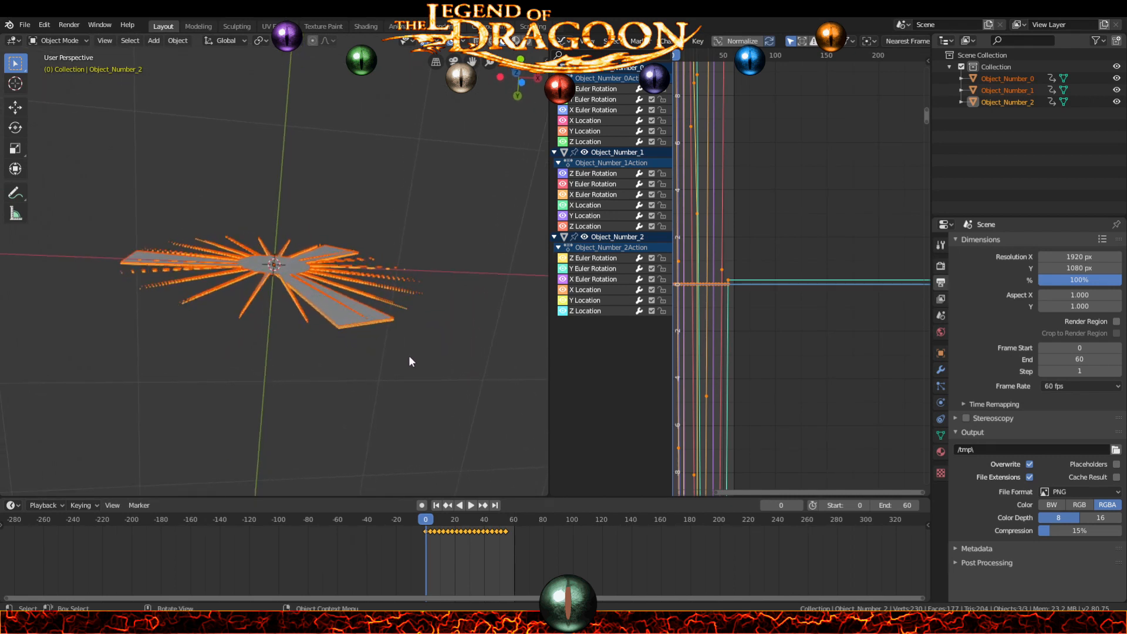
click(896, 503)
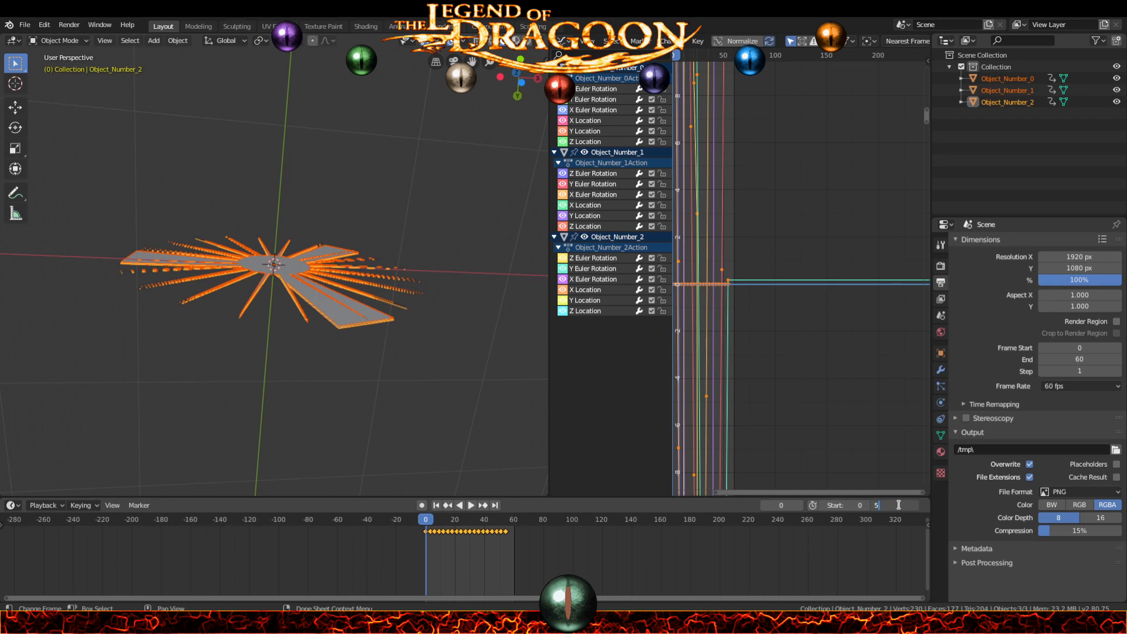
text(58)
key(Return)
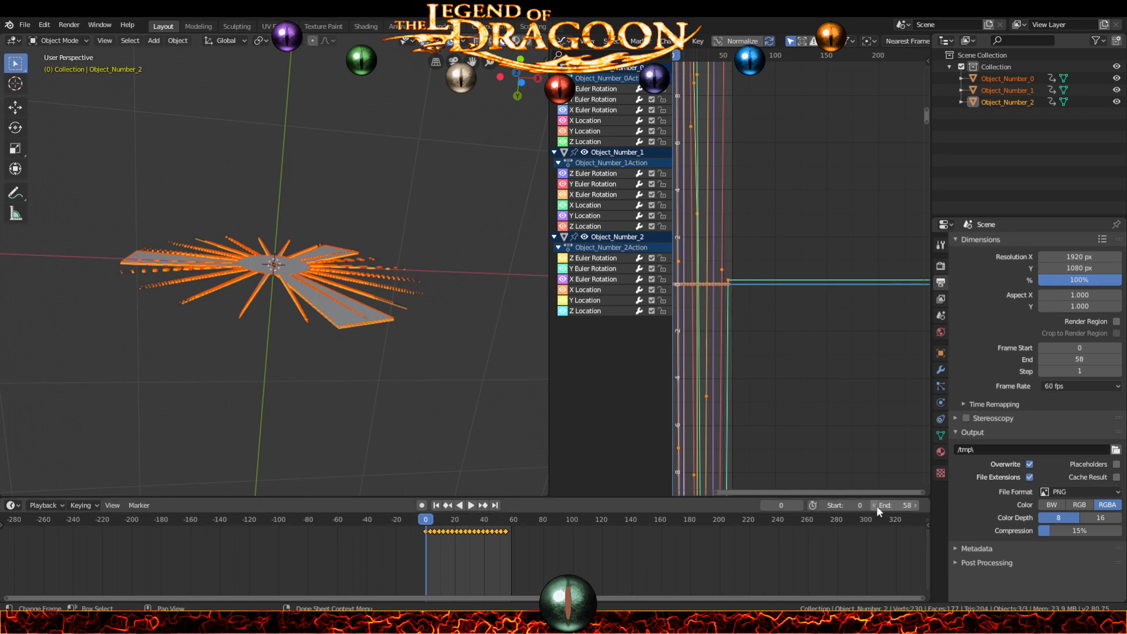
click(874, 506)
click(874, 506)
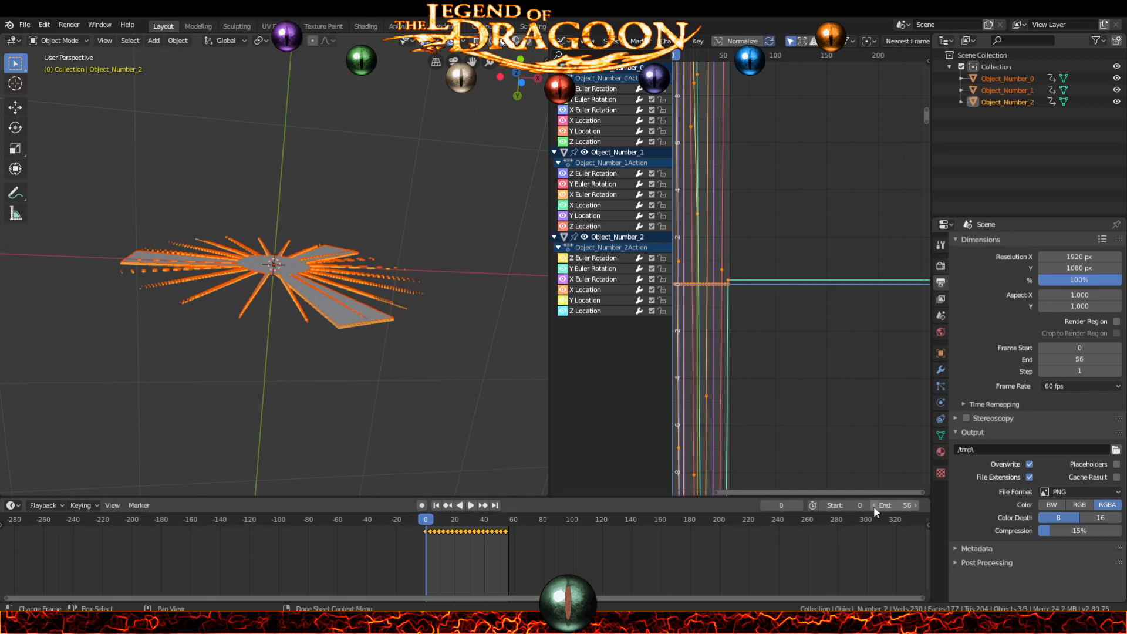
click(874, 506)
click(874, 506)
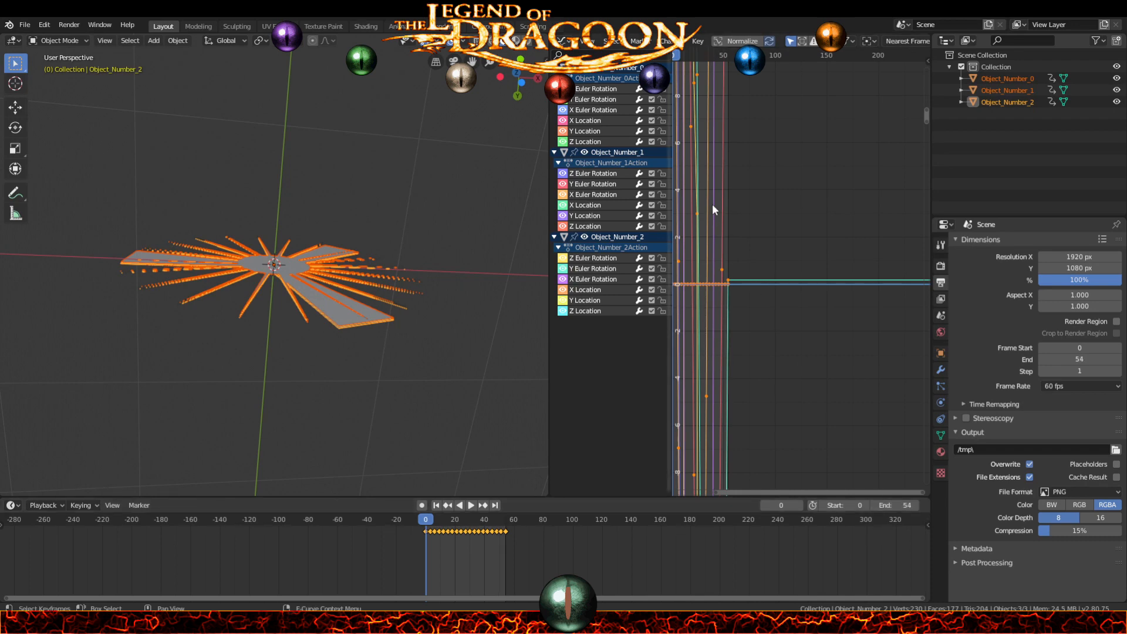
Step: Apply the Discontinuity (Euler) Filter to the glow model's animation curves and play back the animation
click(698, 41)
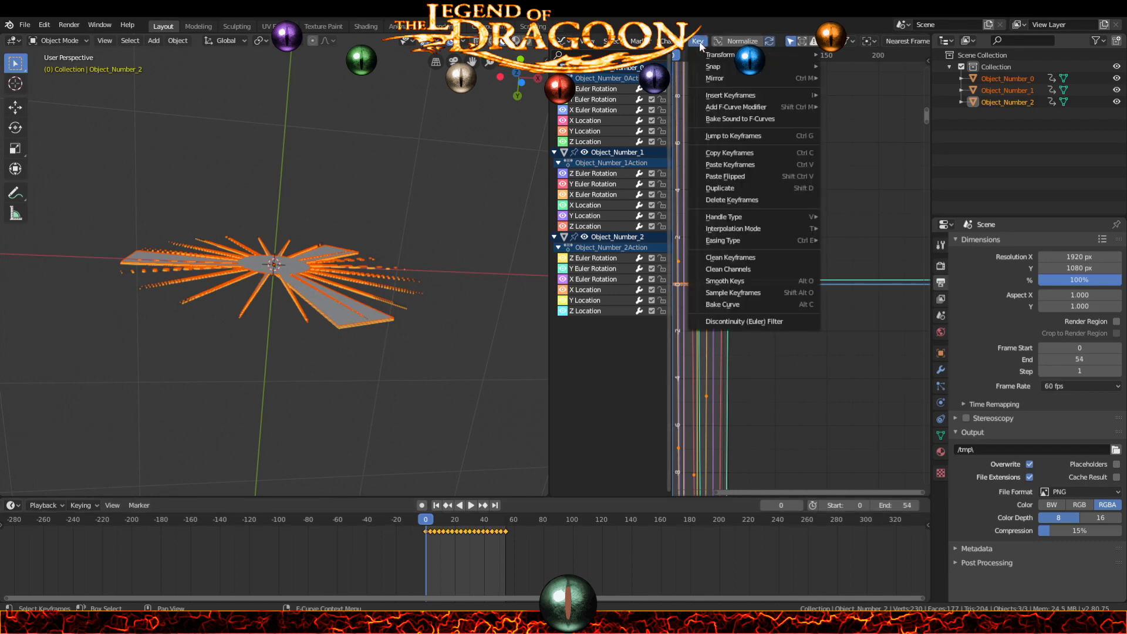
click(736, 321)
key(space)
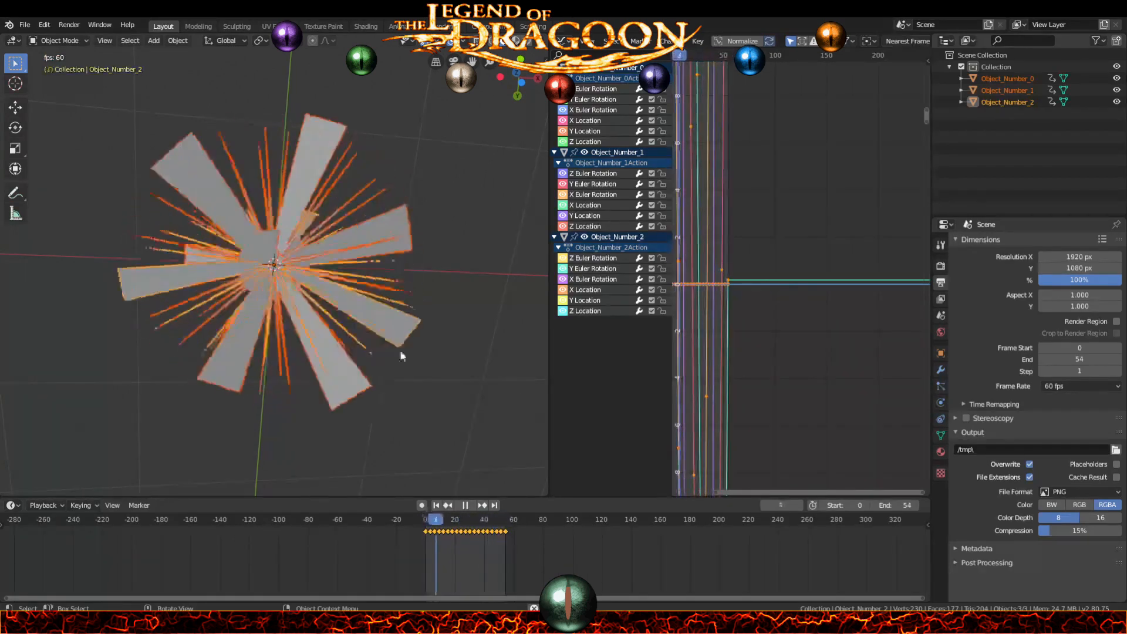
drag(464, 521, 508, 535)
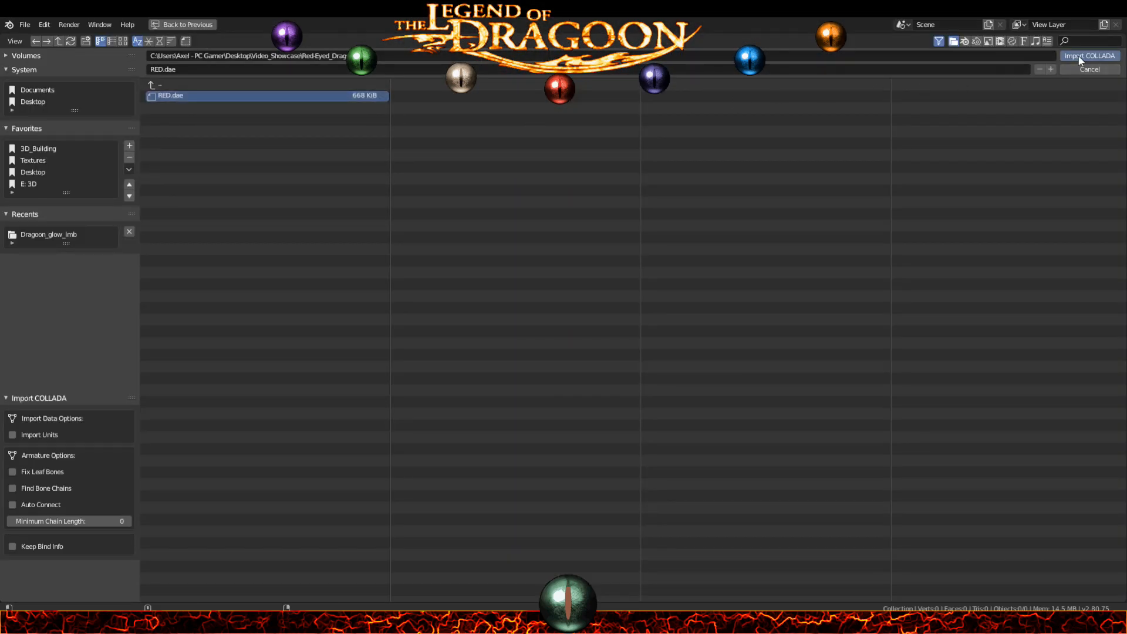
Step: Import RED.dae from the Red-Eyed_Dragon folder and set the animation's end frame to 69
click(1080, 54)
scroll(335, 249, up, 1)
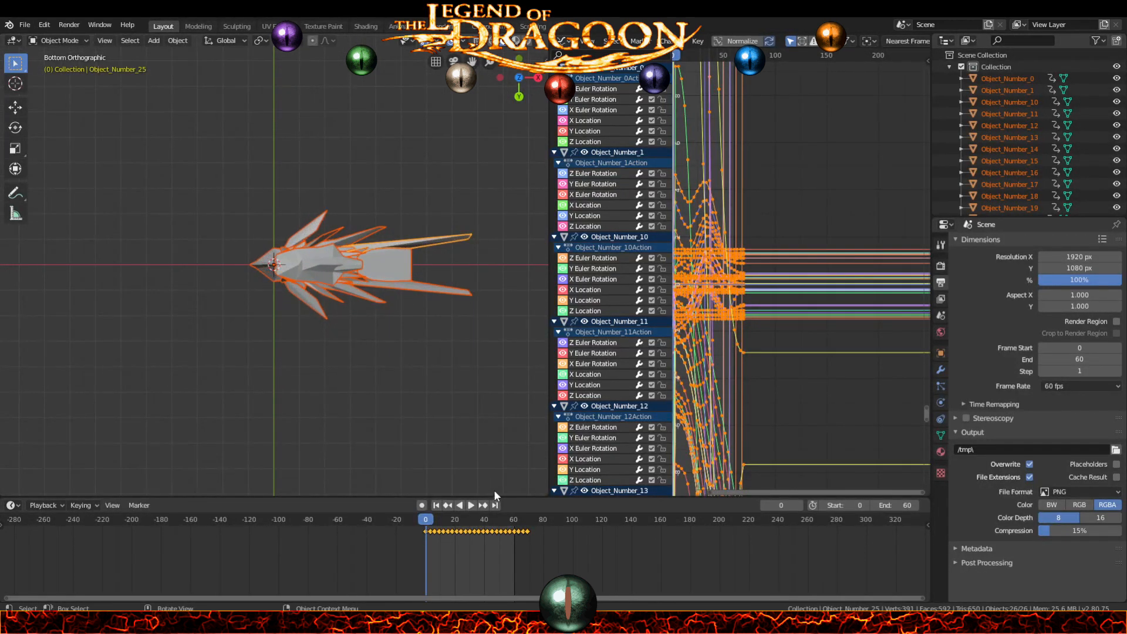
scroll(522, 537, up, 5)
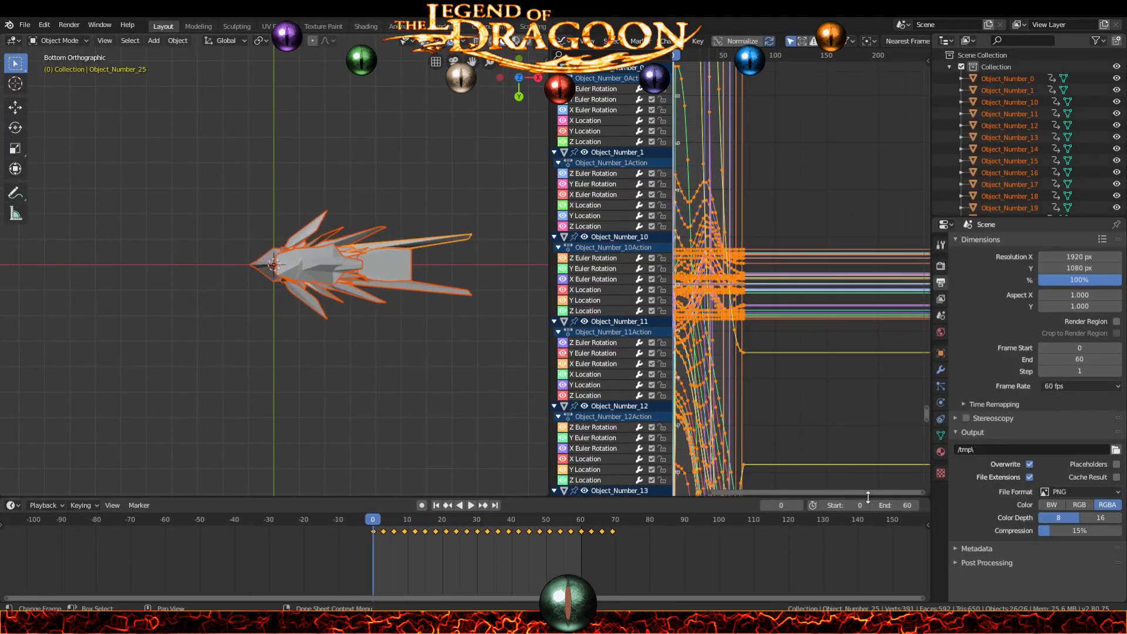
click(885, 505)
key(Return)
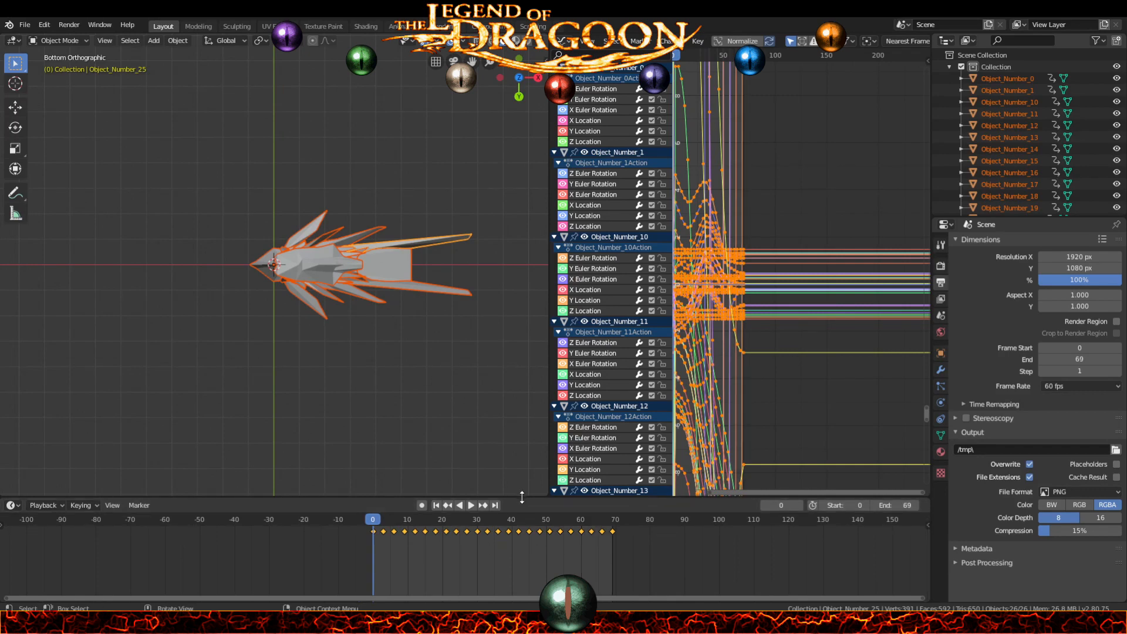
Step: Enlarge the work area above the timeline and apply the Discontinuity (Euler) Filter to the dragon's animation curves
drag(522, 497, 527, 556)
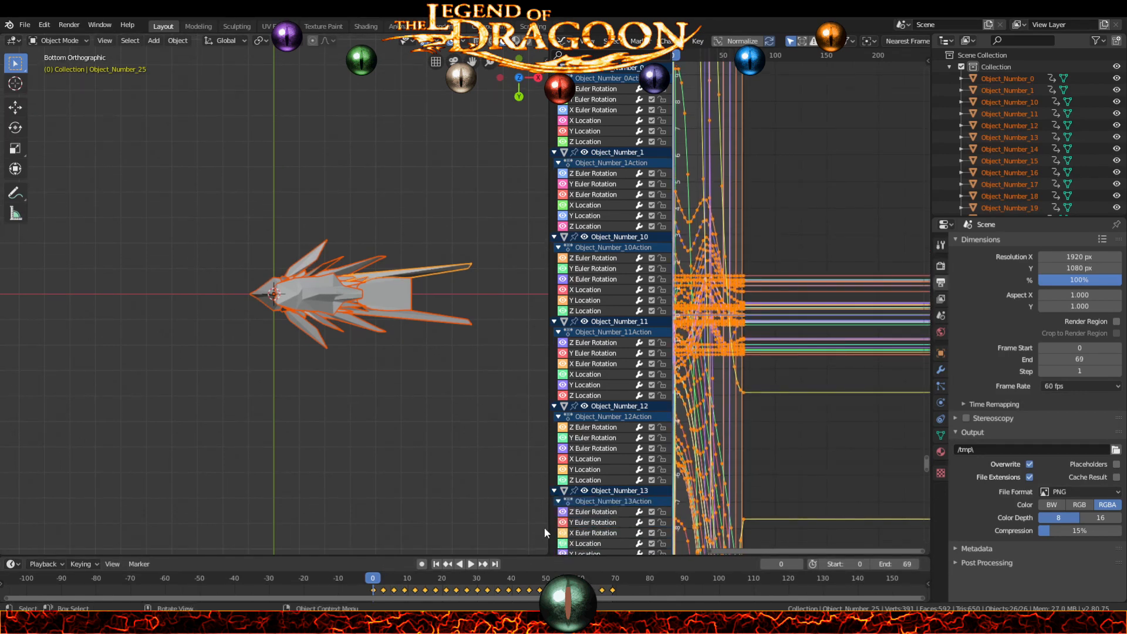
click(702, 44)
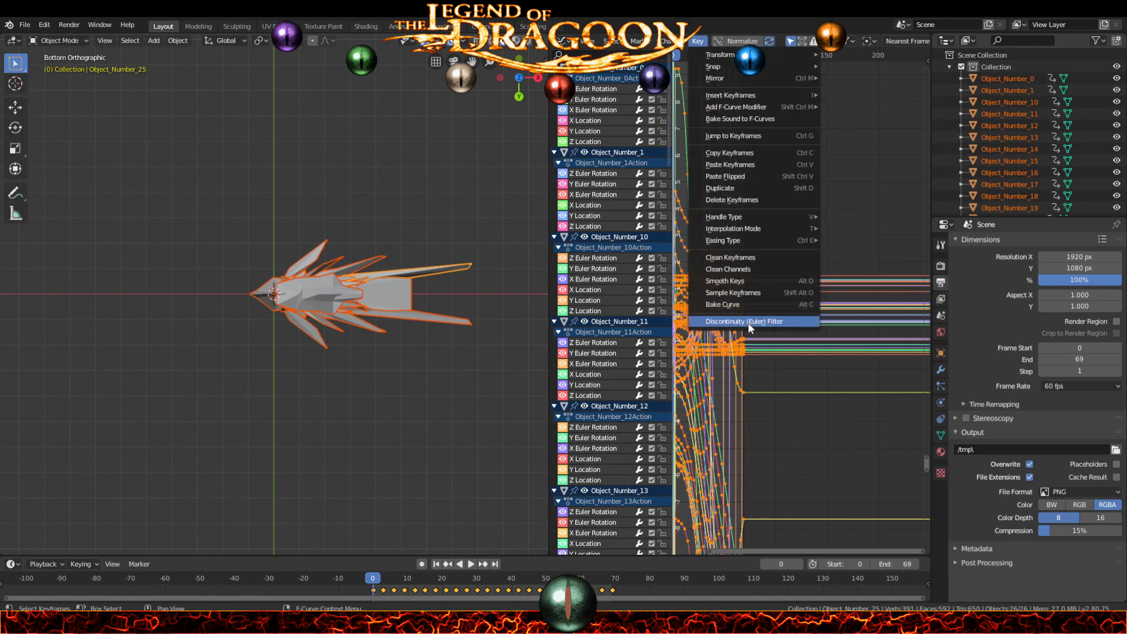
click(748, 322)
middle_drag(280, 262, 294, 323)
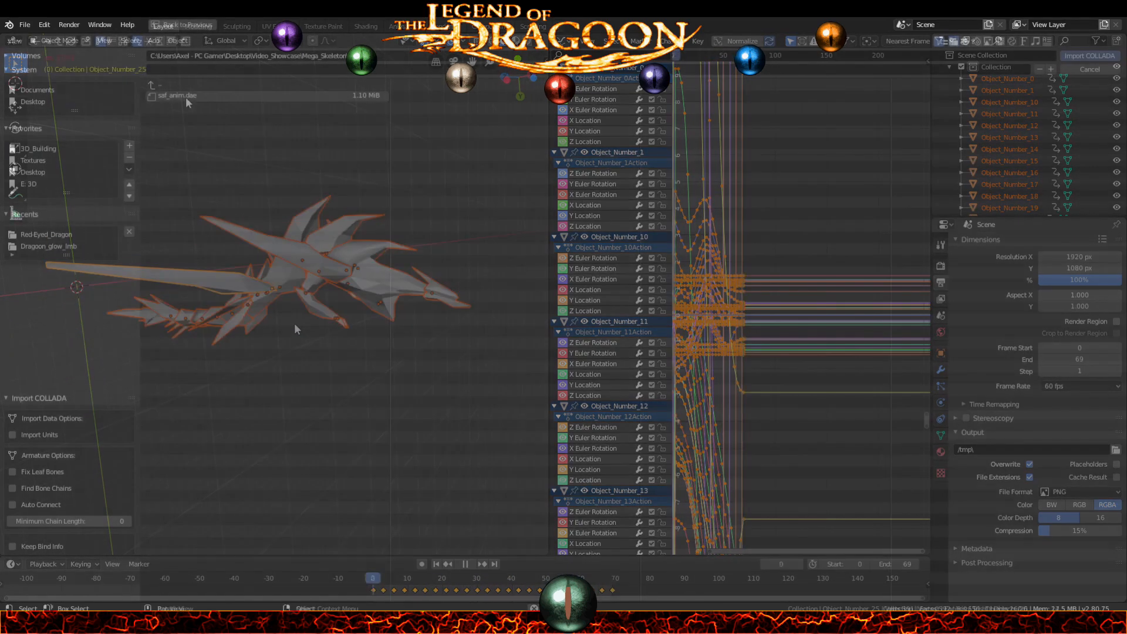
Step: Import saf_anim.dae from the Mega_Skeleton folder into the empty scene
click(186, 97)
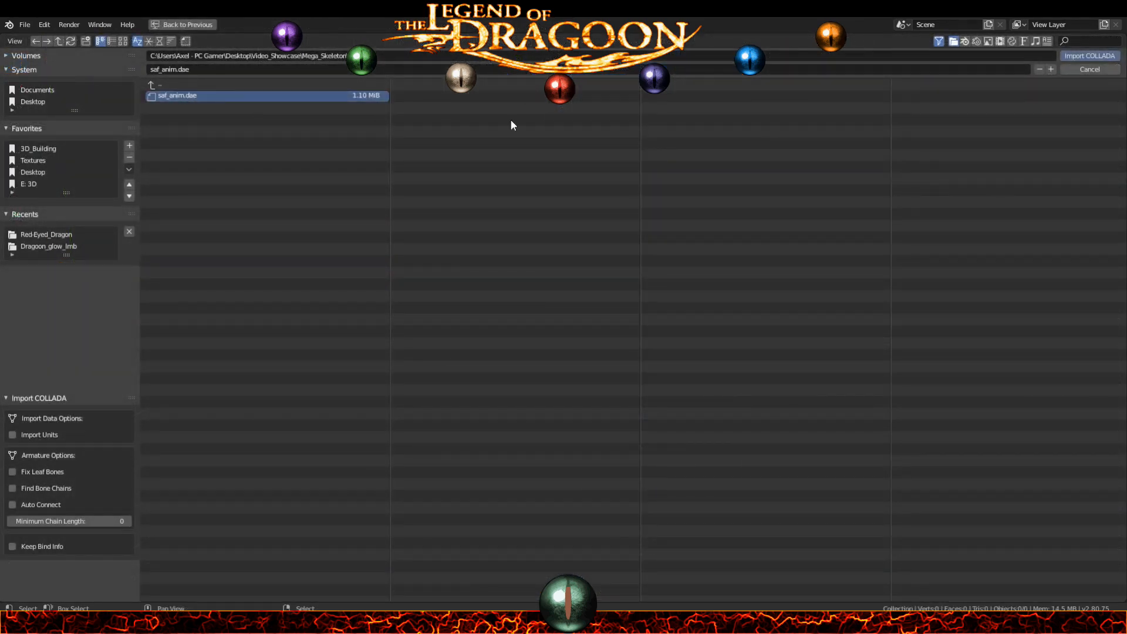
click(1077, 56)
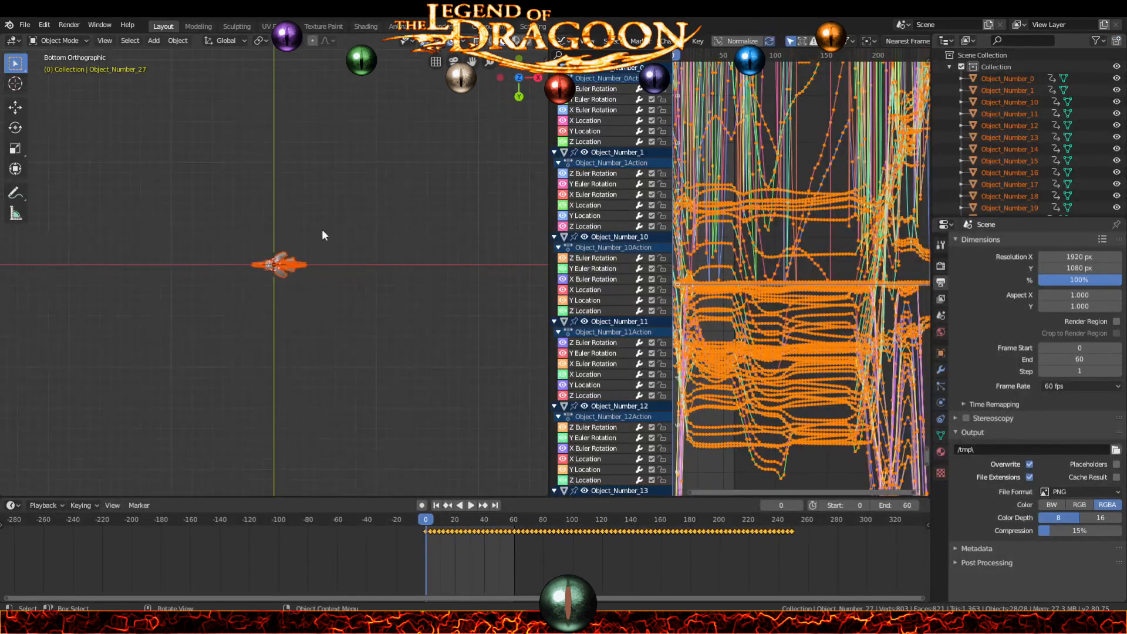
scroll(322, 231, up, 5)
scroll(801, 560, up, 2)
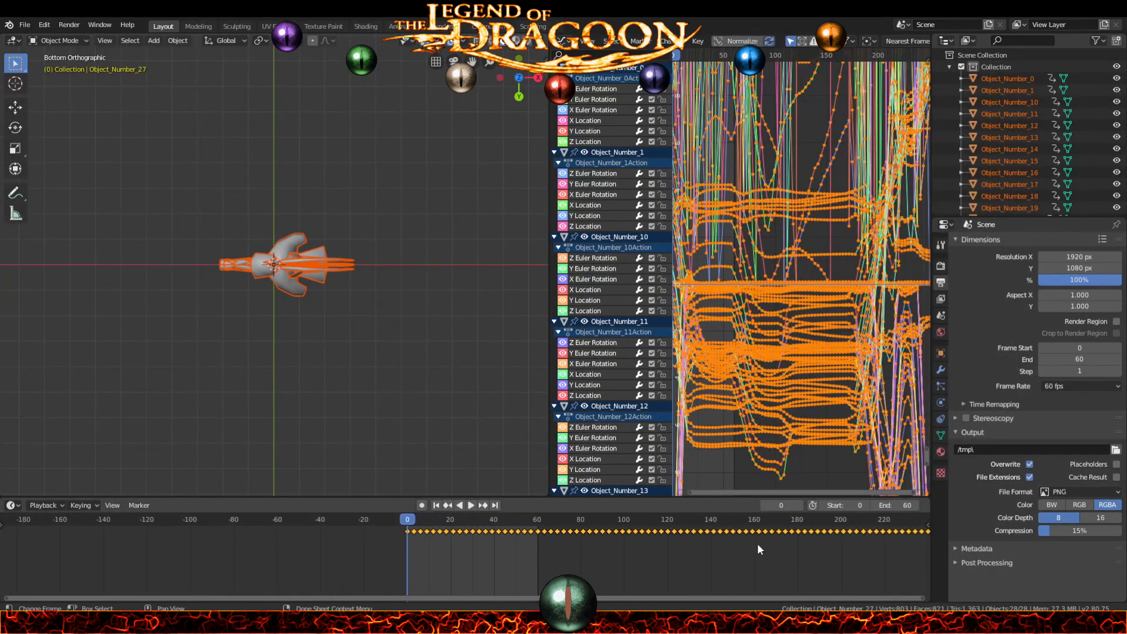
Step: Set the skeleton animation's end frame to 249
ctrl+scroll(706, 536, down, 6)
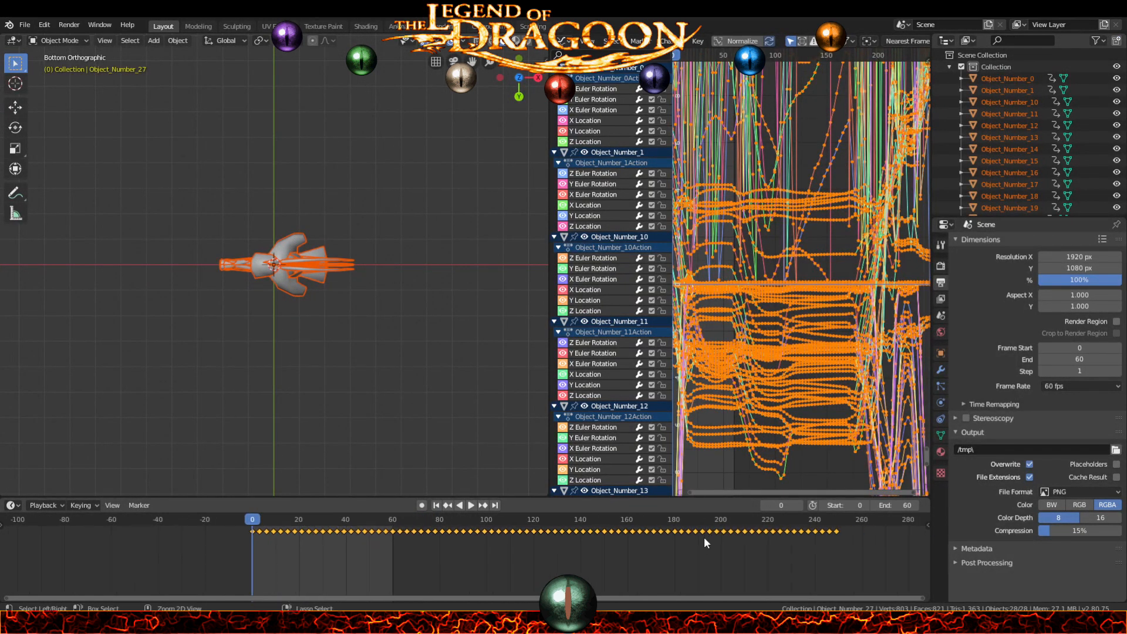
click(901, 505)
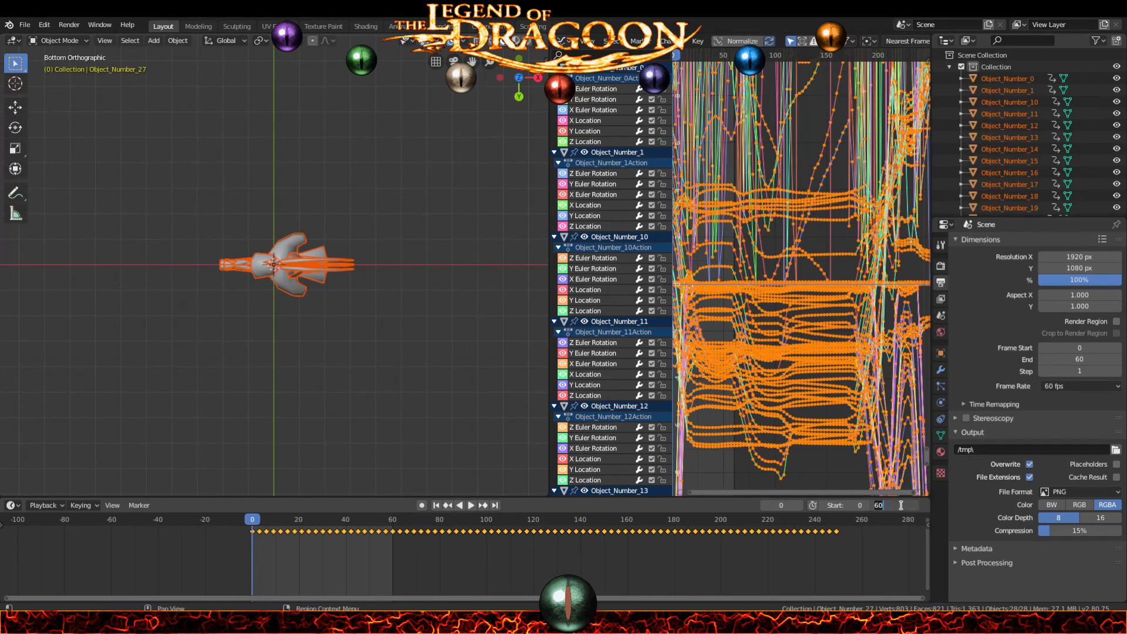
key(Return)
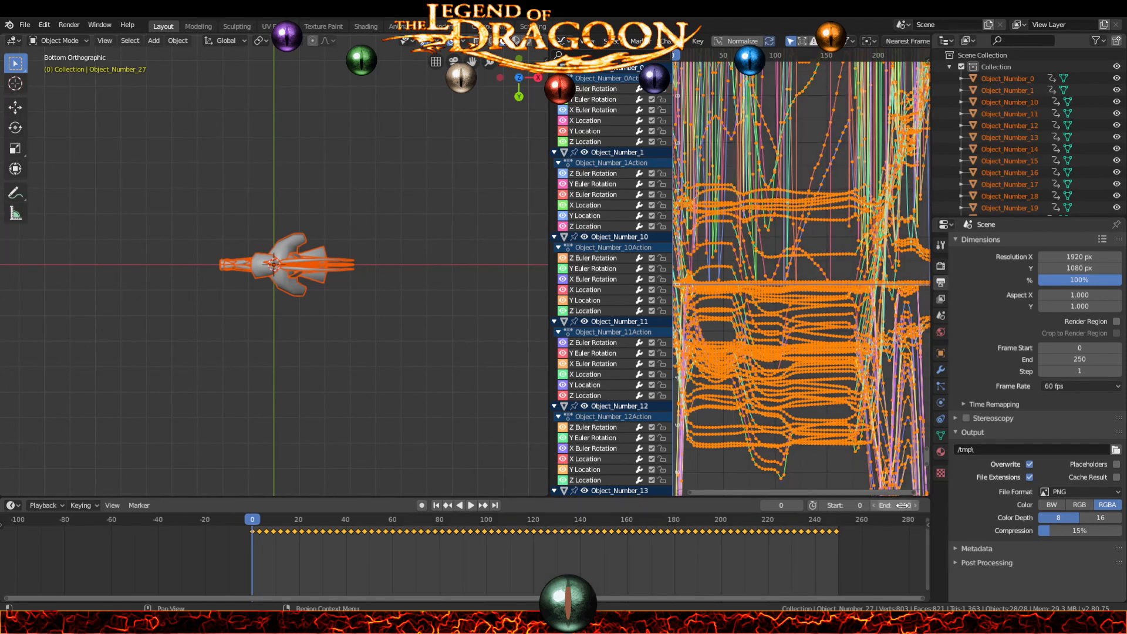
click(874, 504)
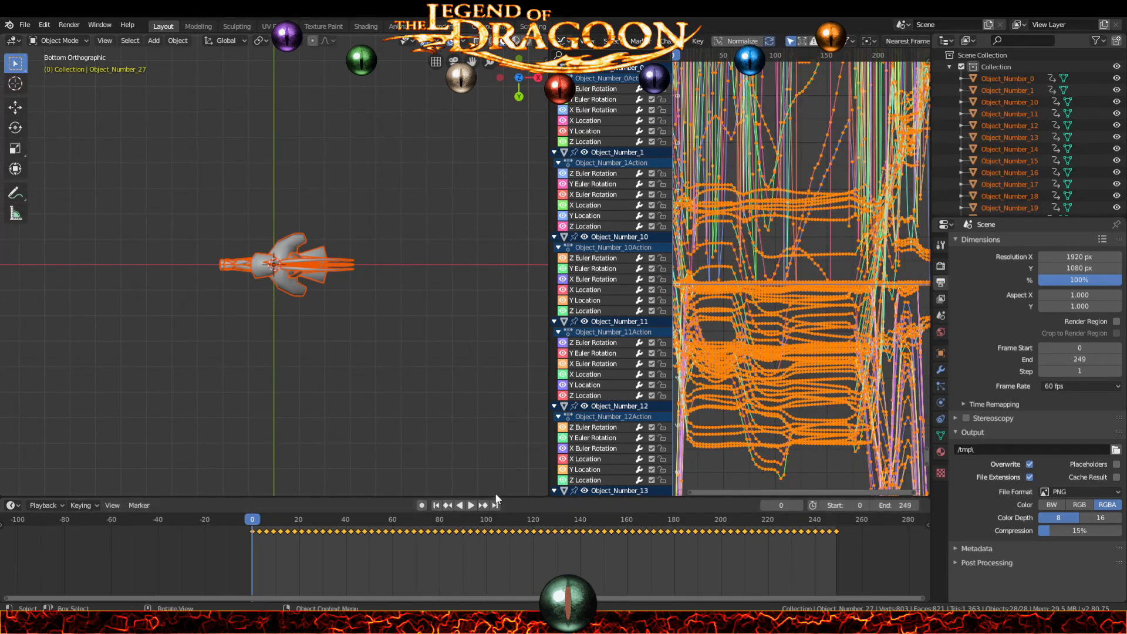
Step: Shrink the timeline area and apply the Discontinuity (Euler) Filter to the skeleton's animation curves
drag(496, 497, 526, 556)
click(702, 37)
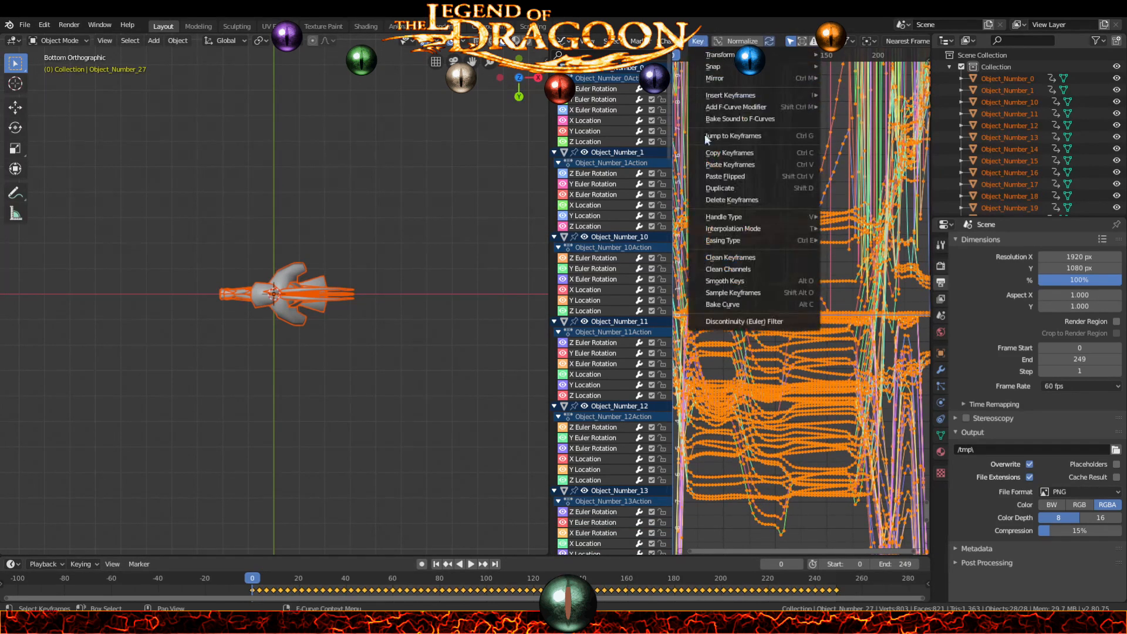
click(735, 320)
Step: Play back the skeleton's animation while examining it from several angles, stop it, and return the timeline to frame 0
scroll(273, 209, down, 5)
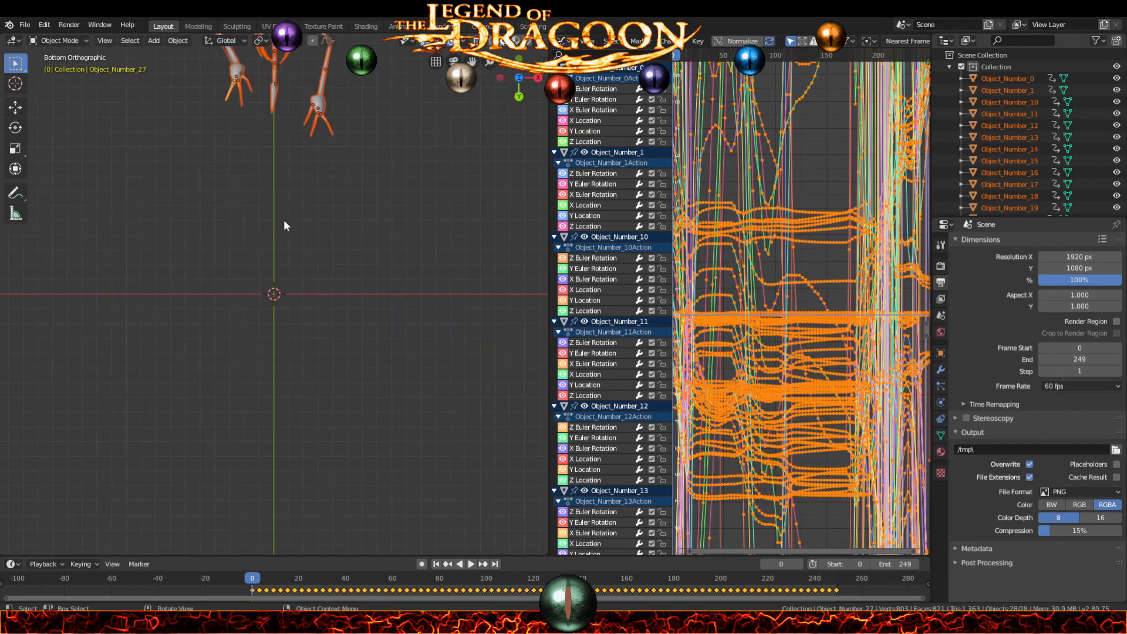
shift+middle_drag(290, 196, 293, 287)
key(space)
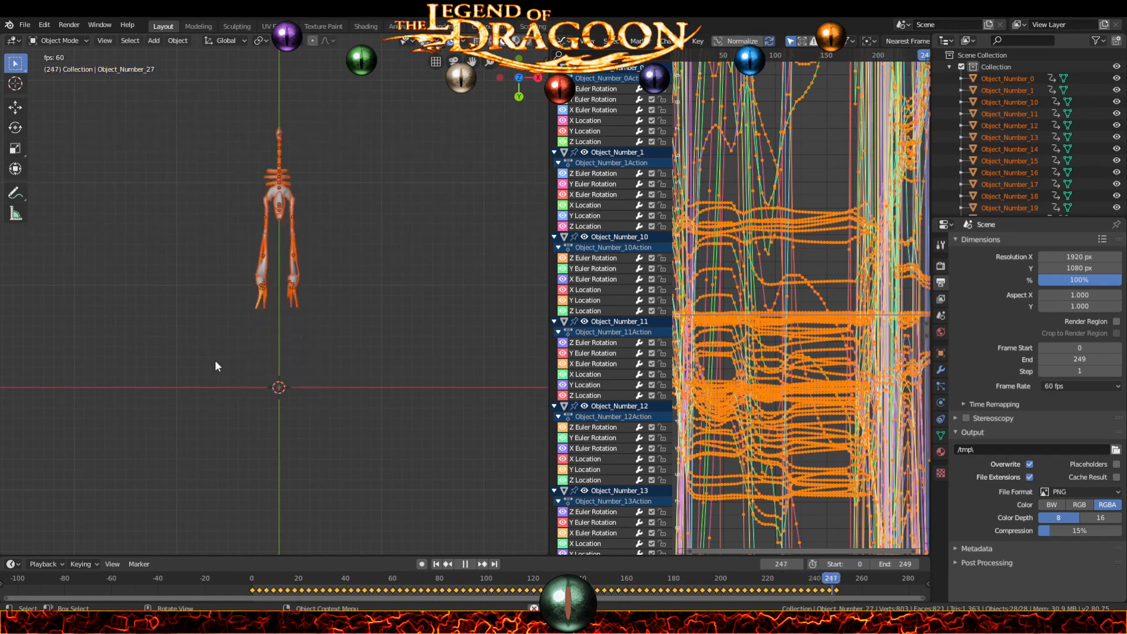
middle_drag(215, 360, 326, 376)
middle_drag(138, 356, 69, 292)
scroll(188, 330, up, 2)
middle_drag(219, 287, 136, 238)
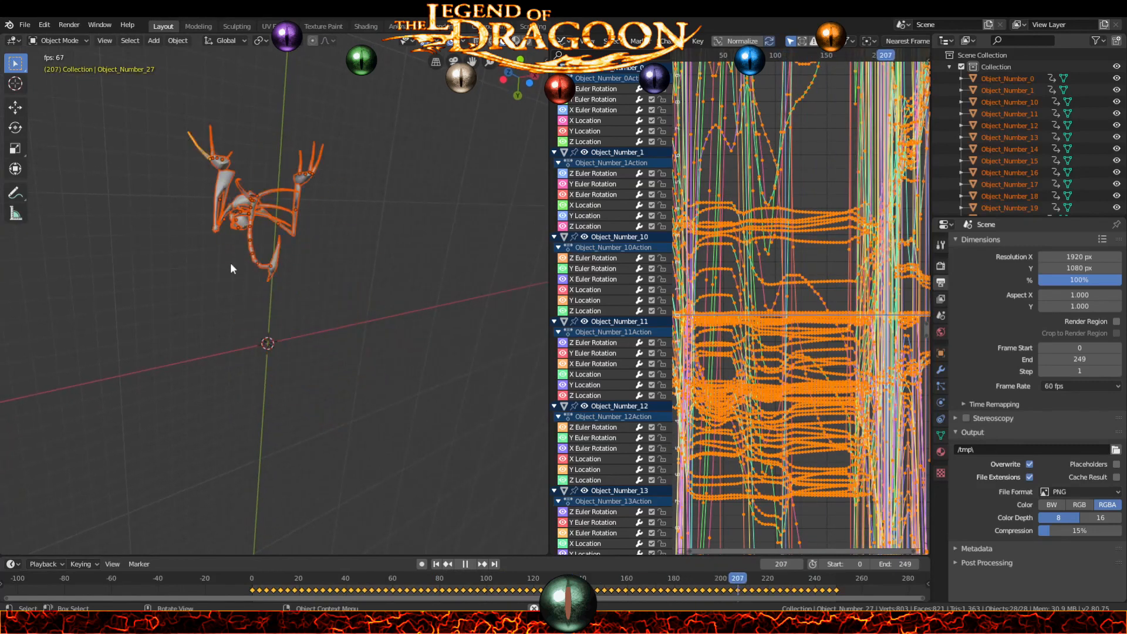
key(space)
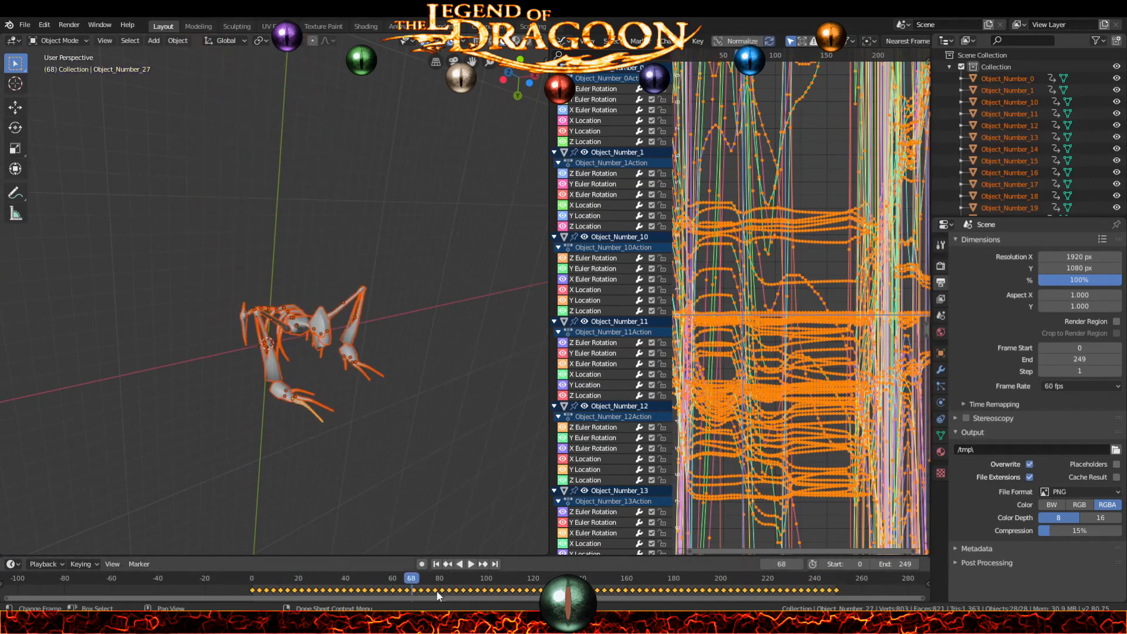
drag(416, 579, 241, 599)
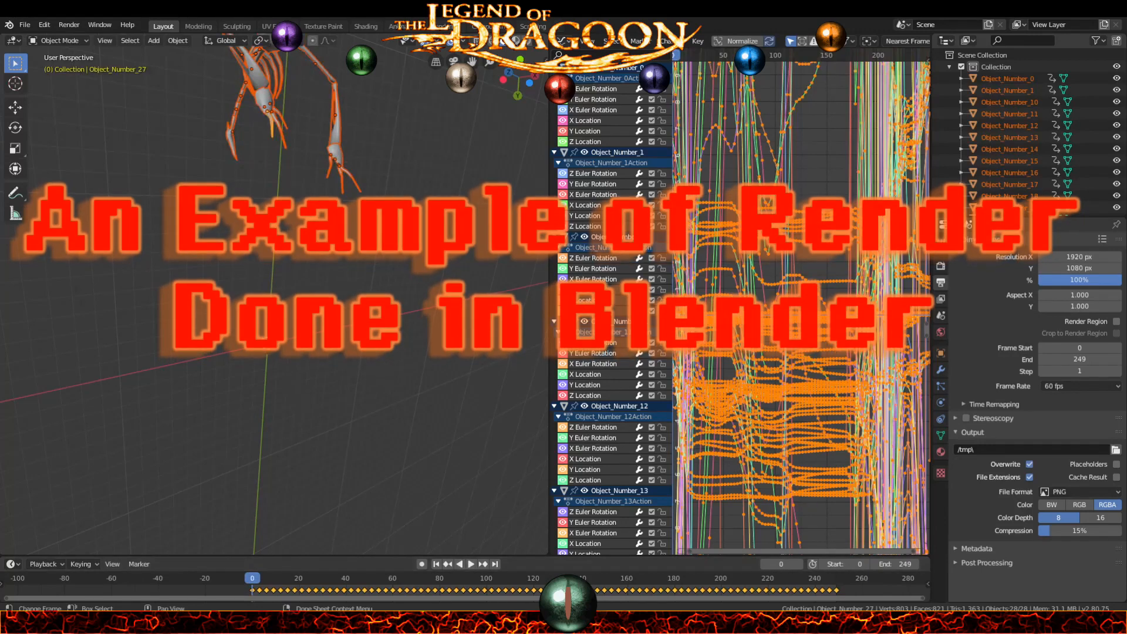